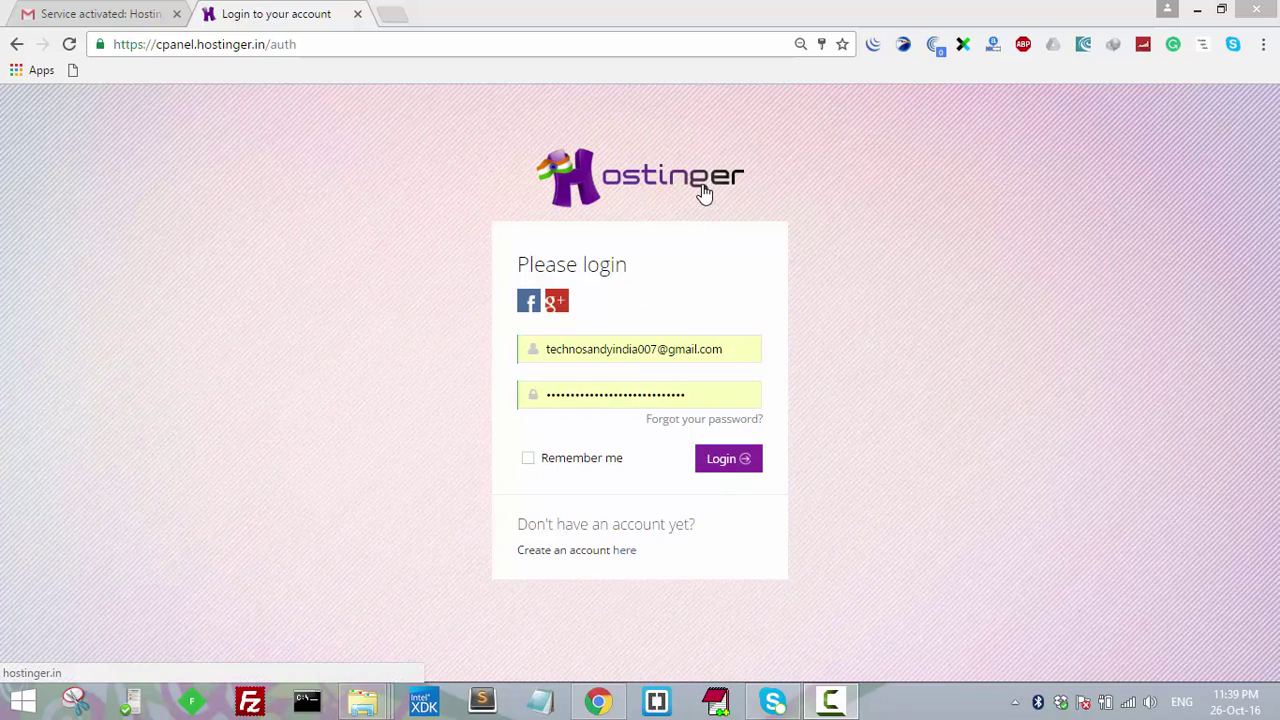
Log in to Hostinger, open the GIT tool and highlight the Manage Repositories heading
click(735, 462)
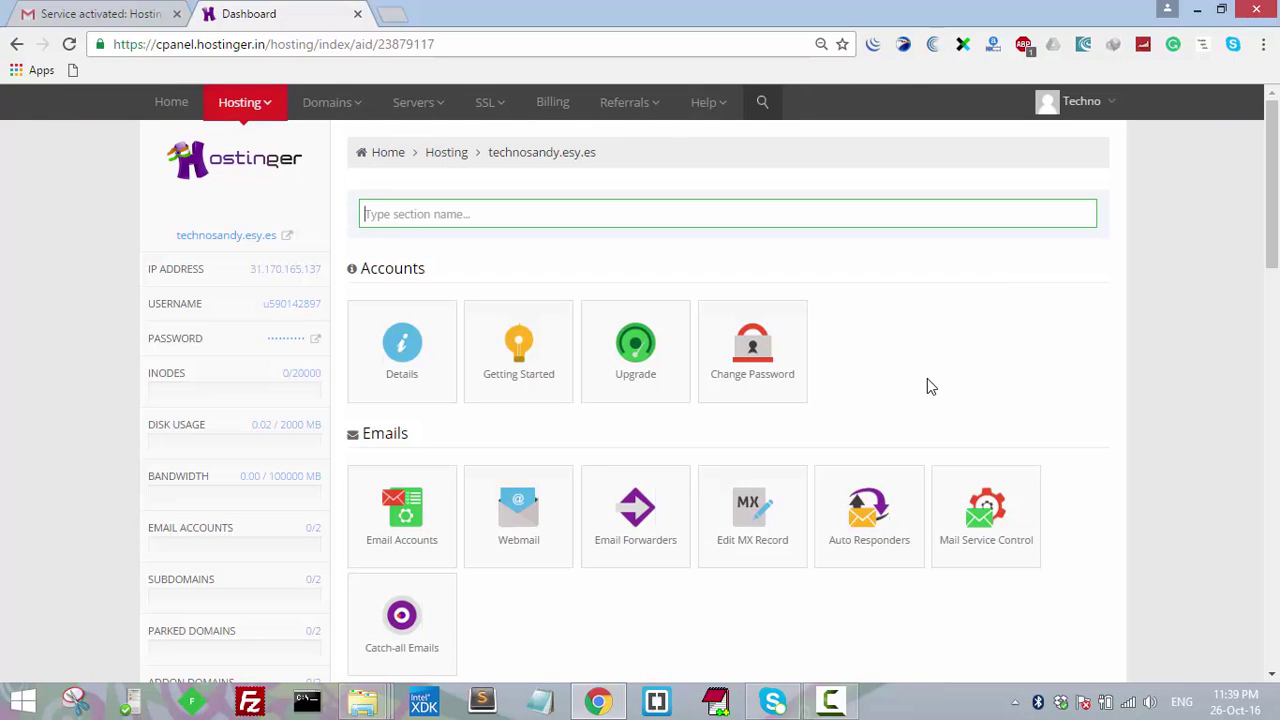
drag(1274, 120, 1274, 520)
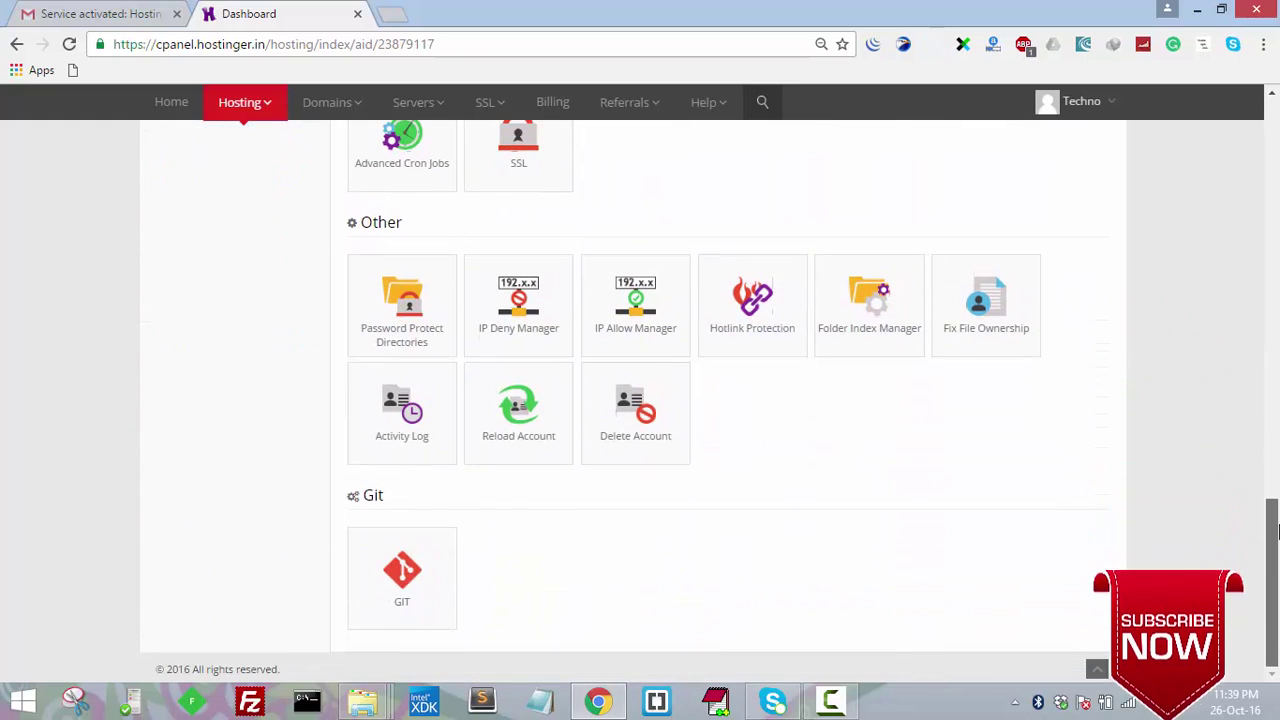
click(401, 573)
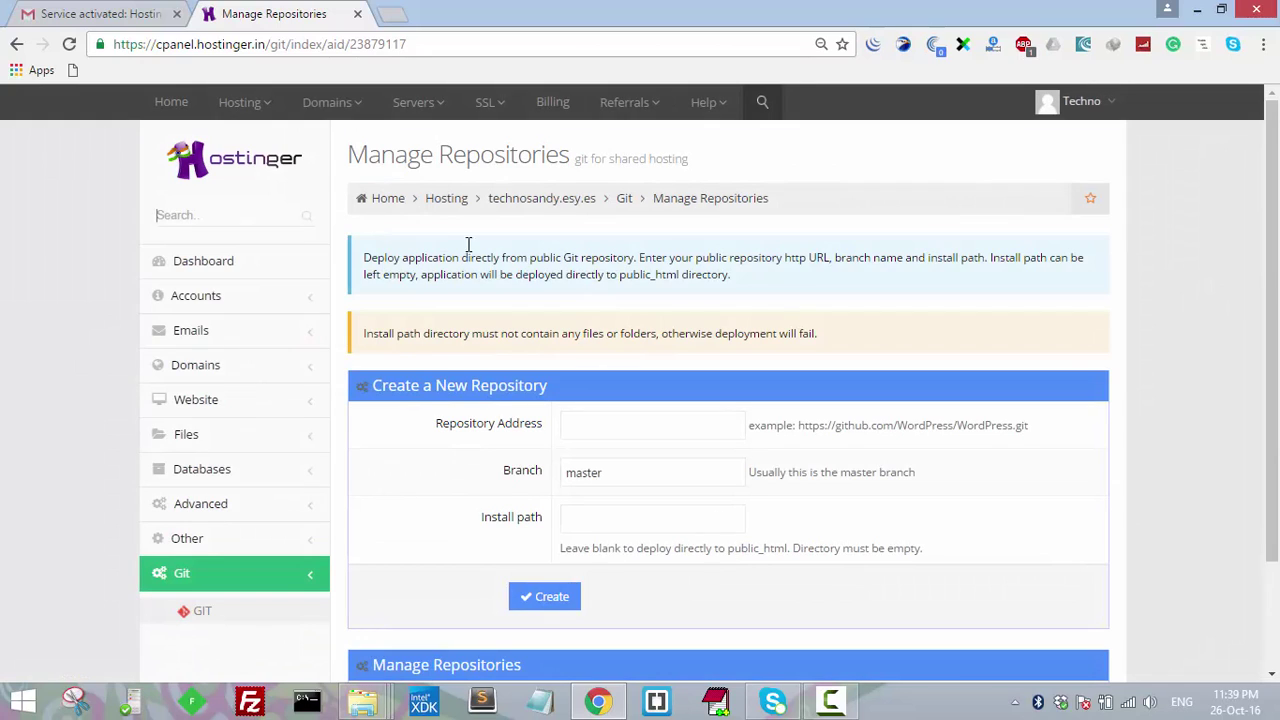
drag(349, 157, 588, 172)
click(662, 162)
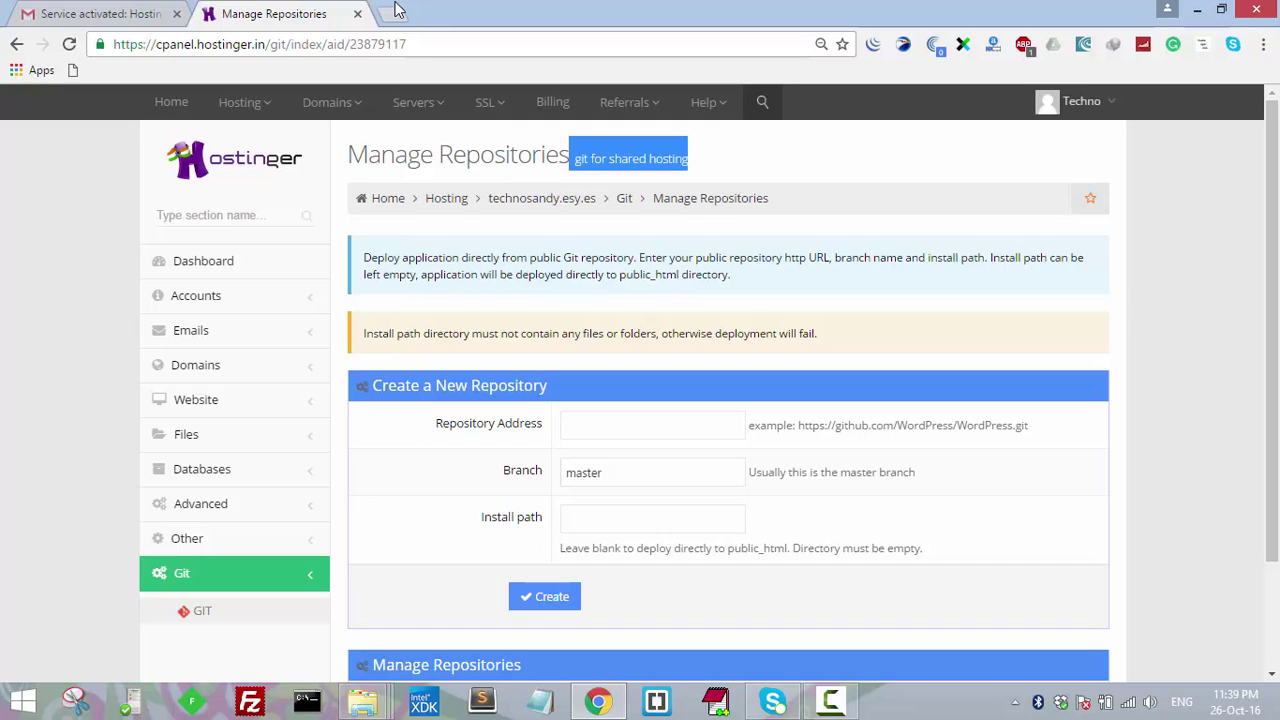
Open the hosting account details for technosandy.esy.es
mouse_move(250, 104)
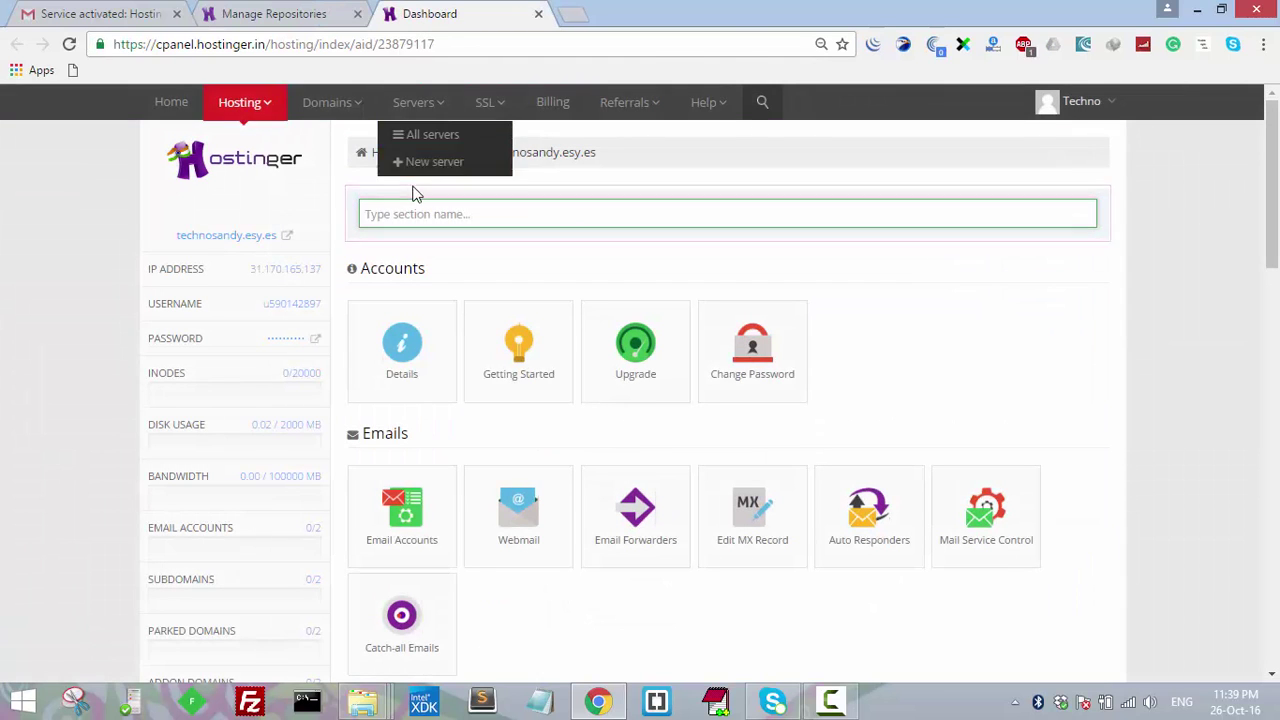
mouse_move(245, 104)
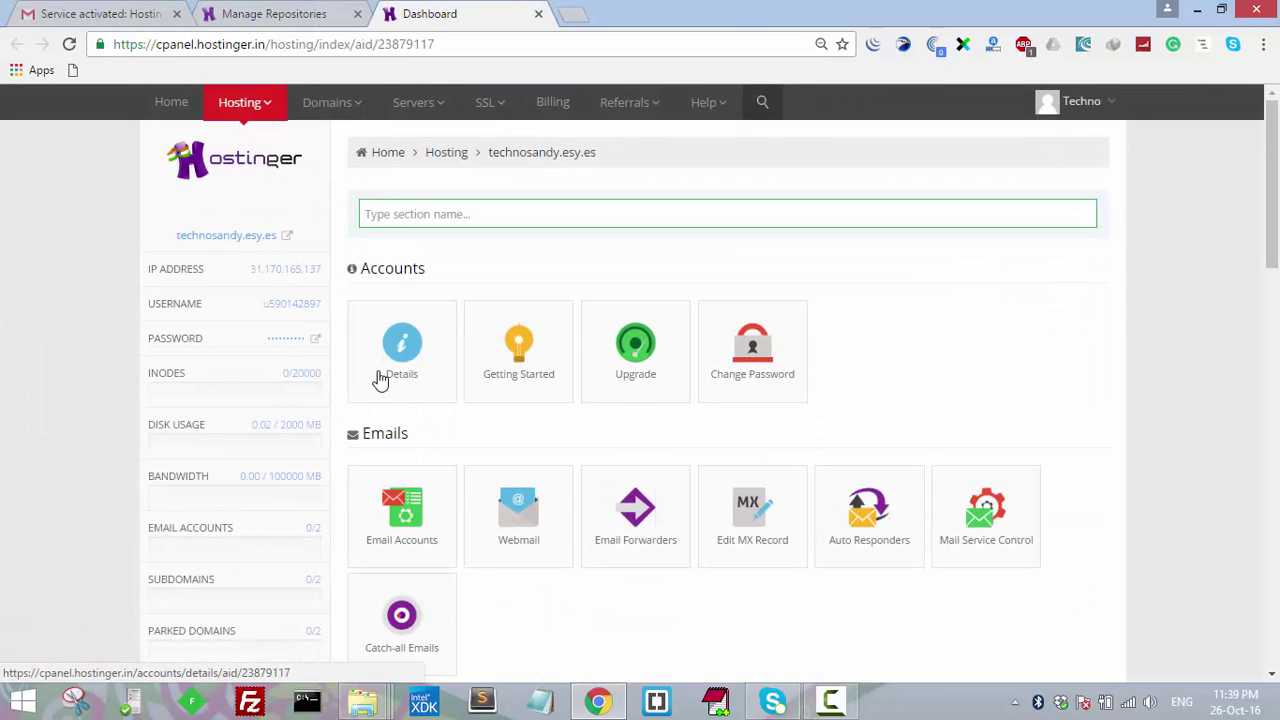
click(378, 382)
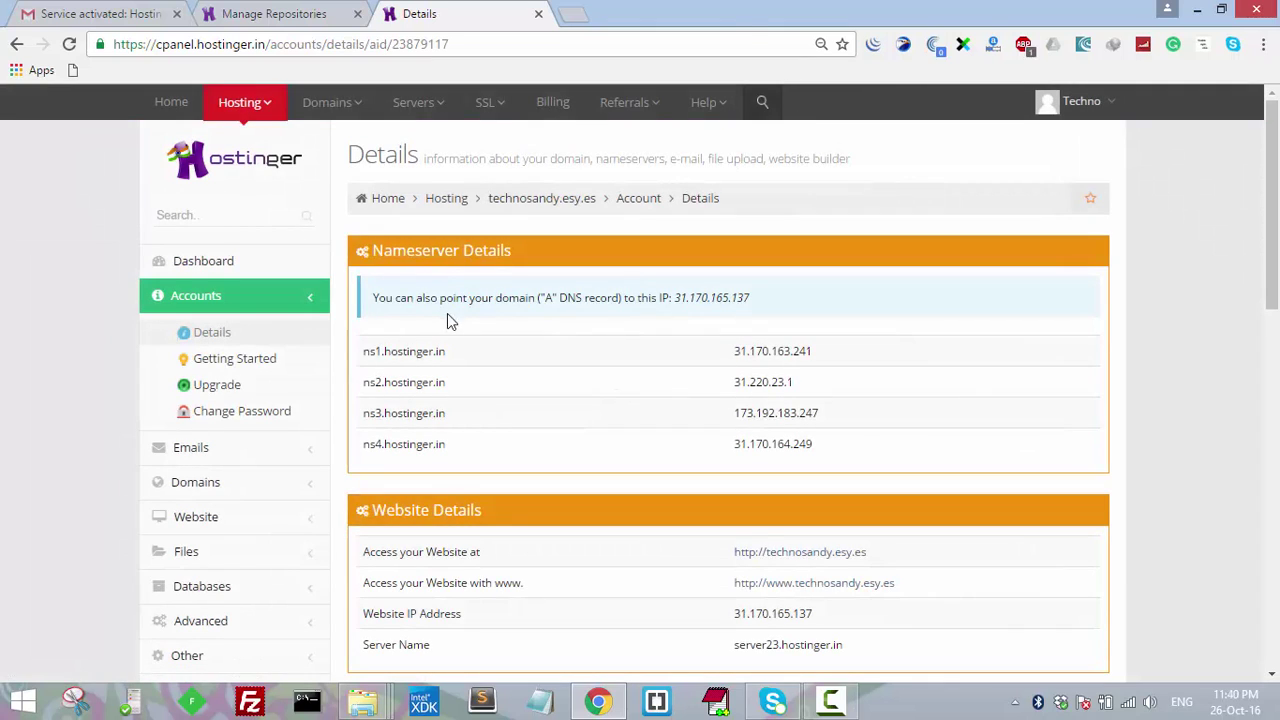
scroll(900, 420, down, 5)
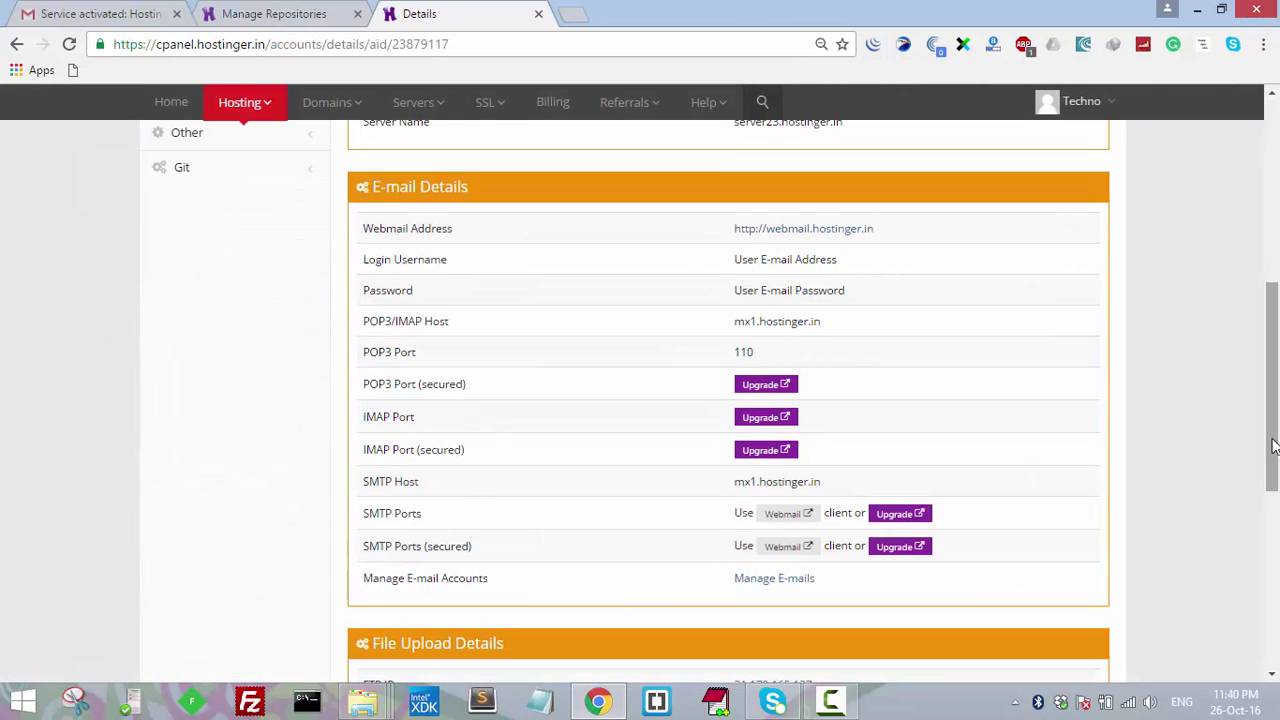
drag(1275, 410, 1277, 358)
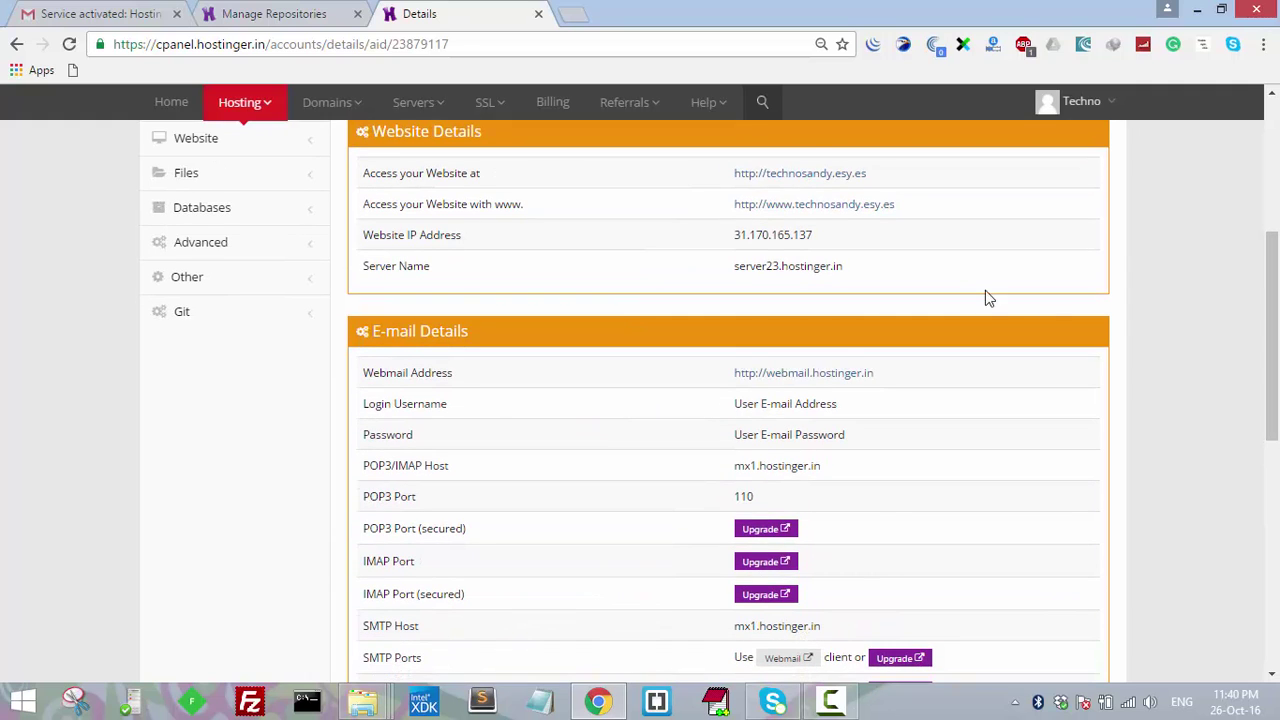
click(826, 206)
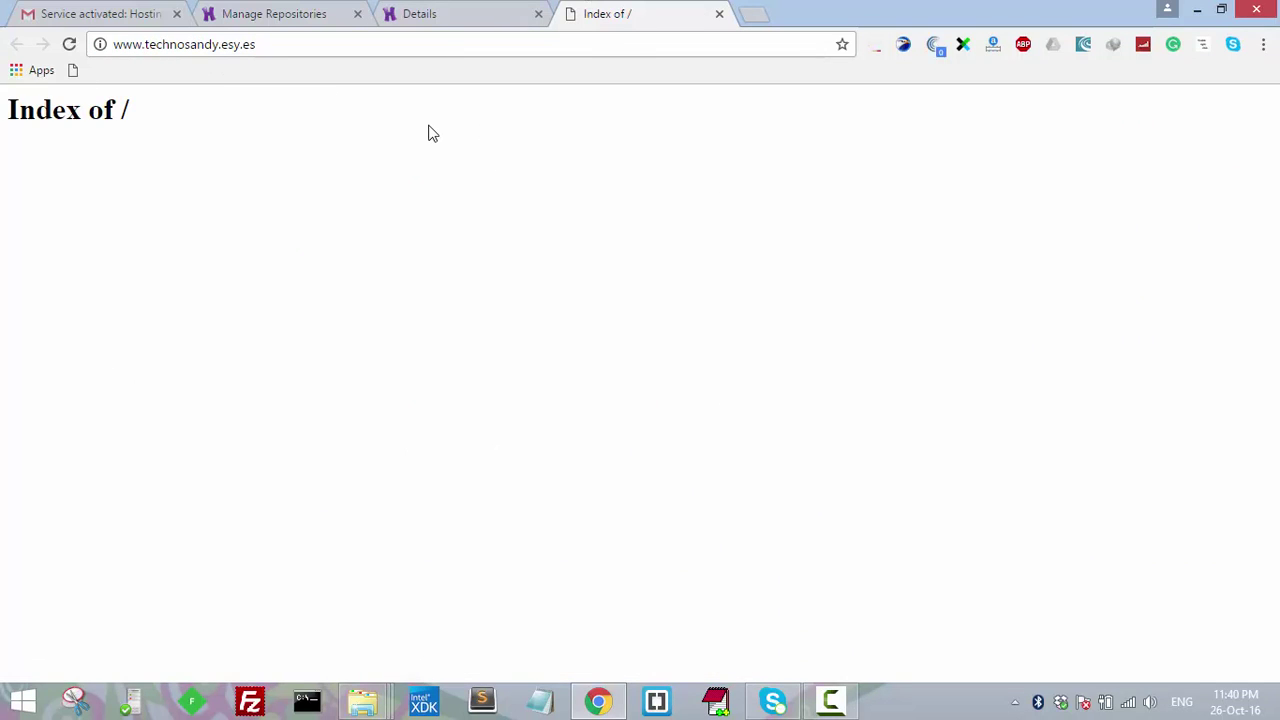
click(455, 14)
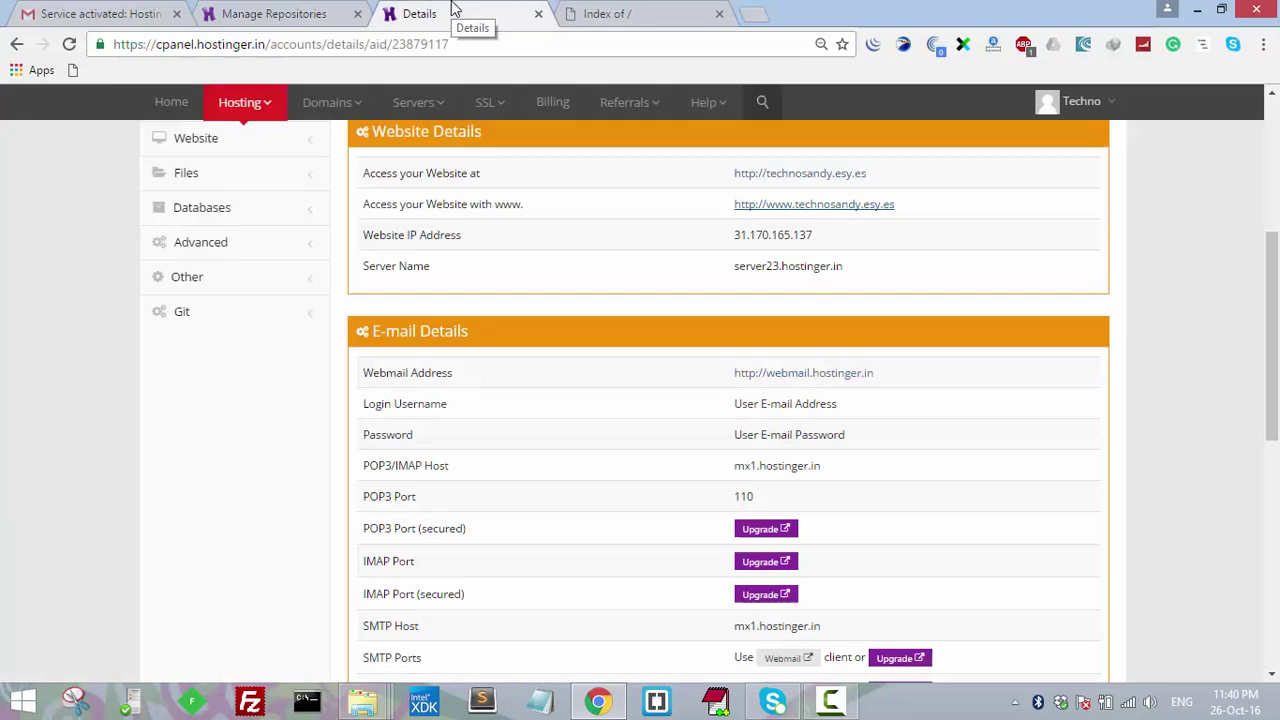
click(538, 15)
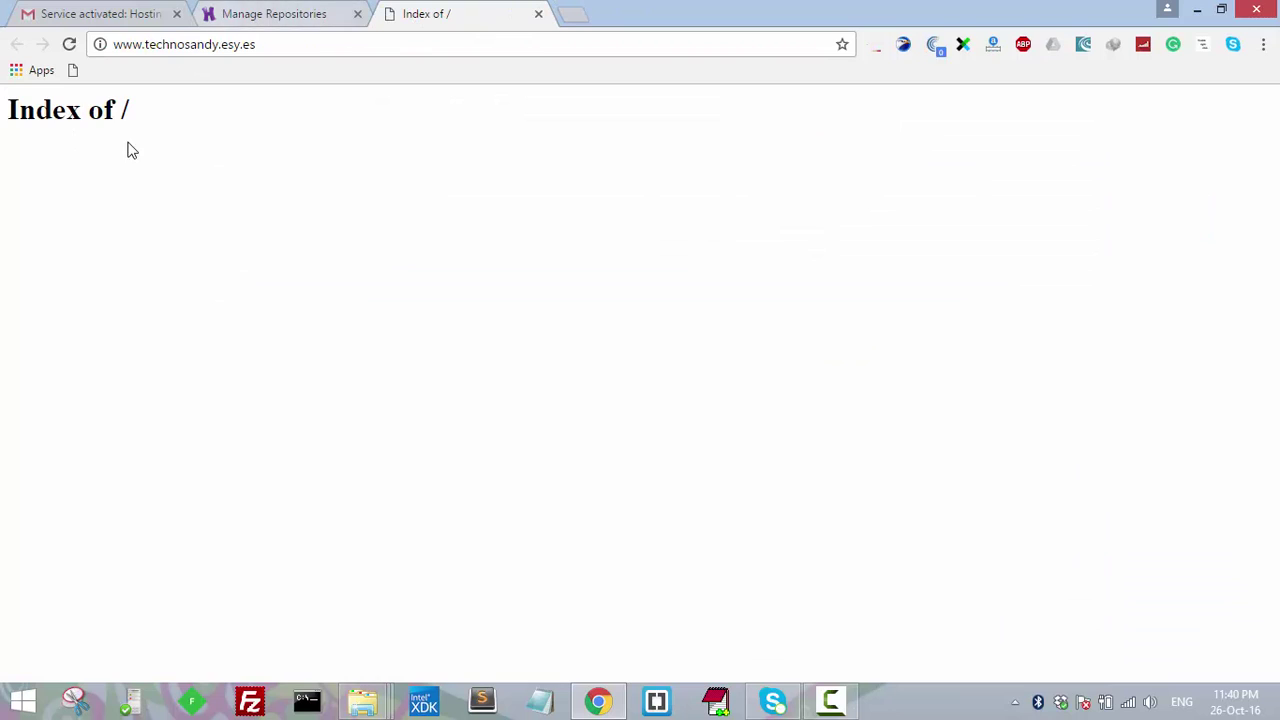
triple_click(60, 118)
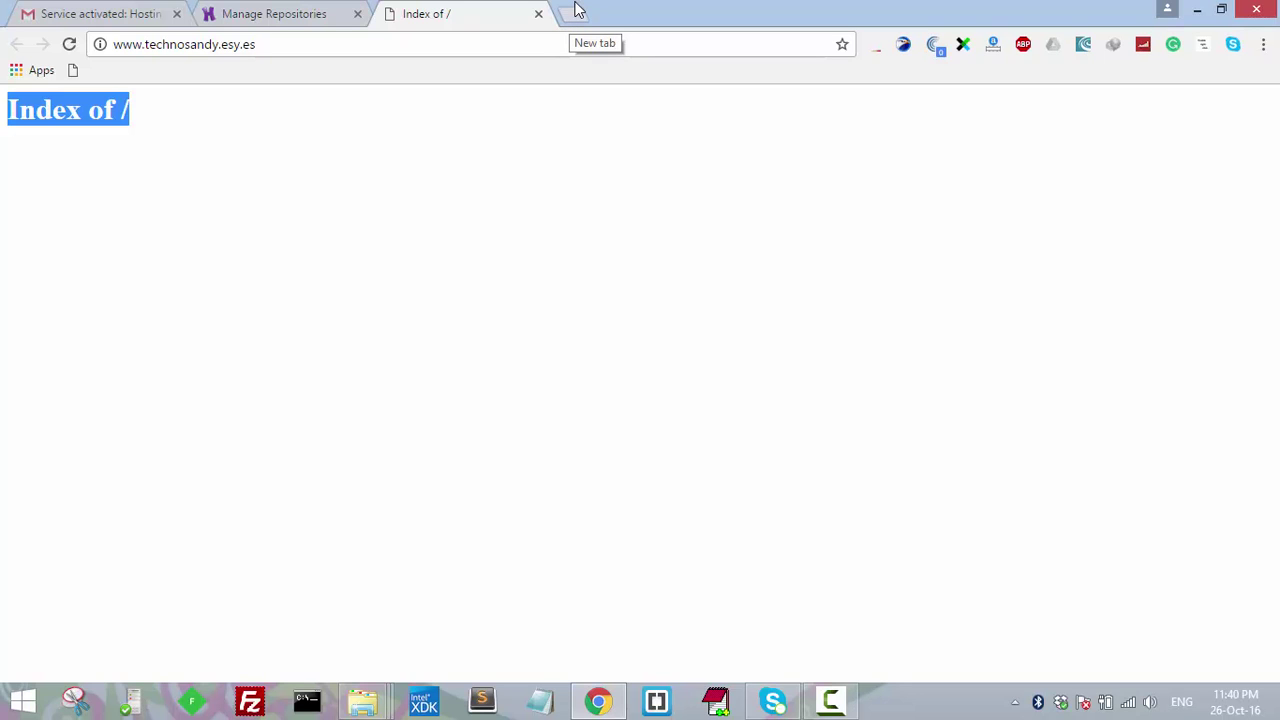
Load github.com in a new tab and check the signed-in account
click(578, 10)
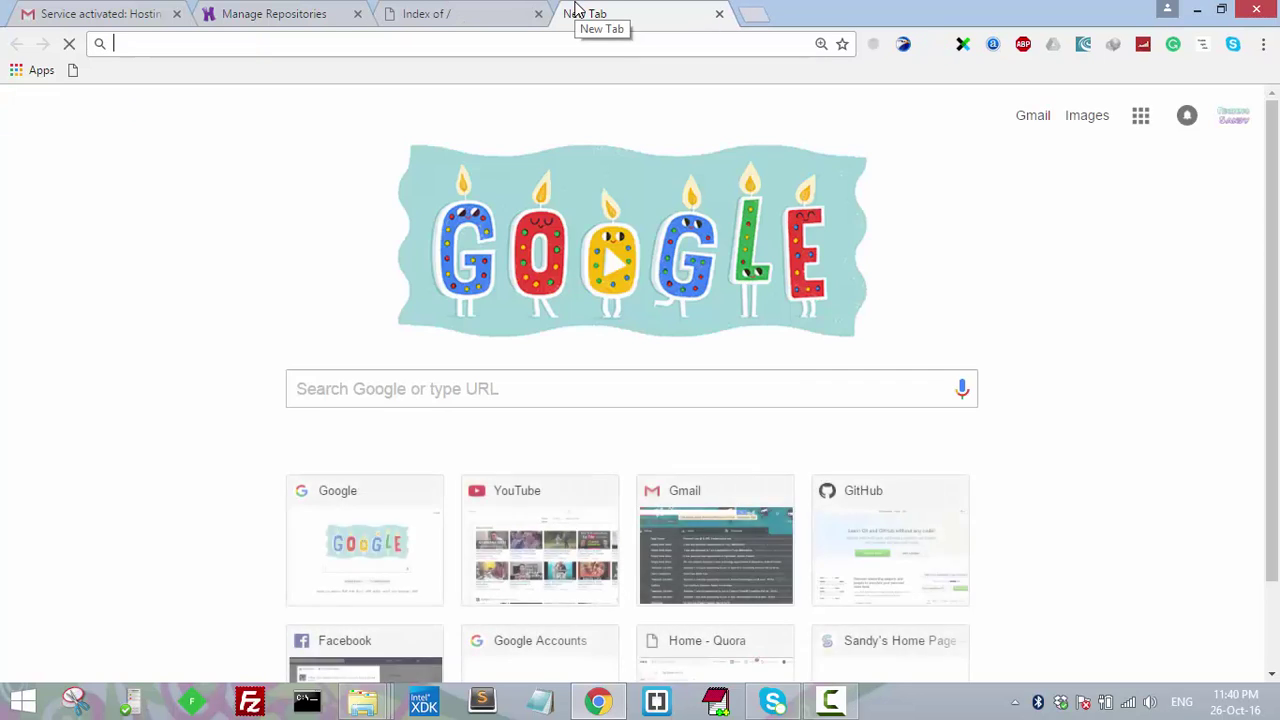
text(github.com)
key(Return)
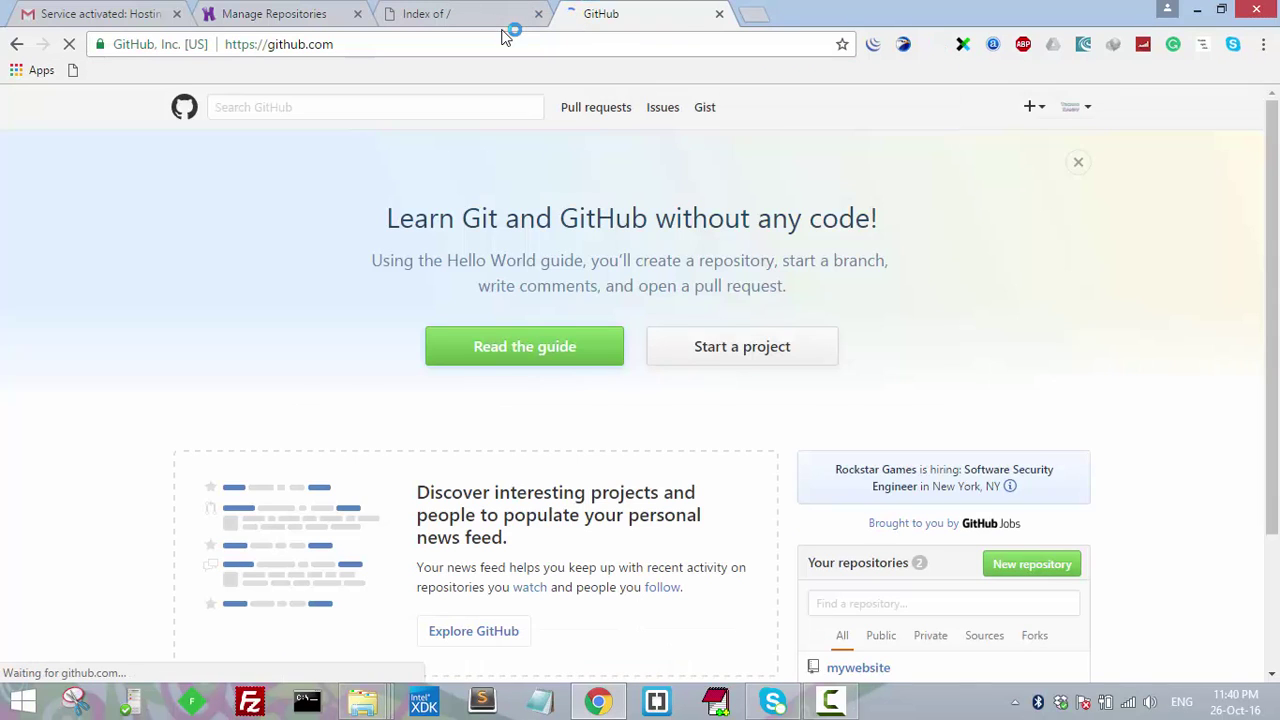
click(1078, 108)
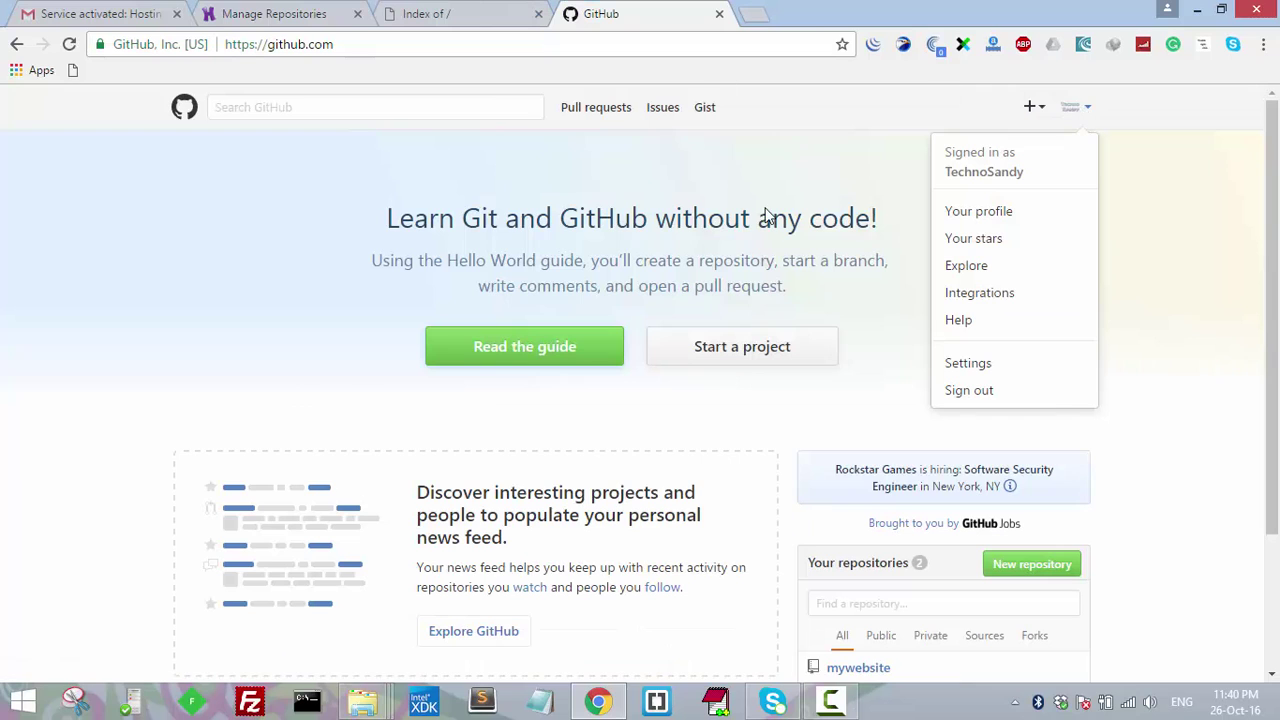
drag(1270, 196, 1277, 277)
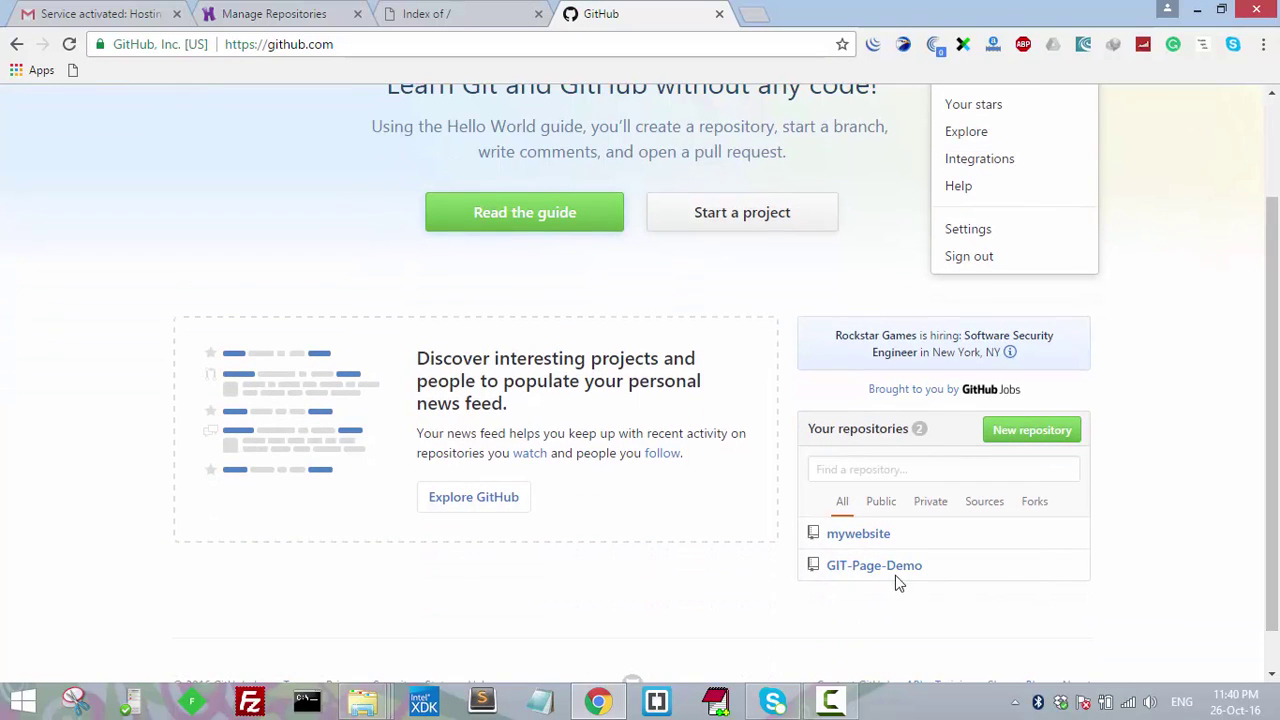
Copy the GIT-Page-Demo repository's HTTPS clone URL
click(846, 571)
click(857, 573)
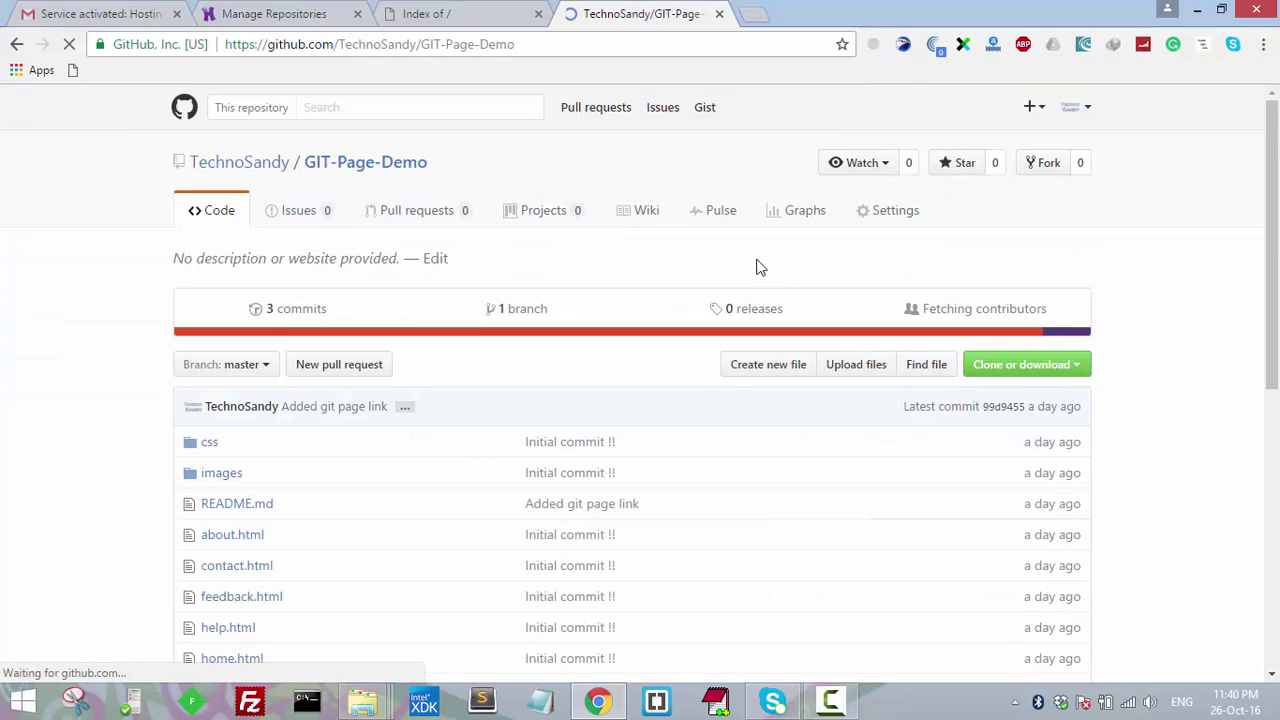
click(1043, 370)
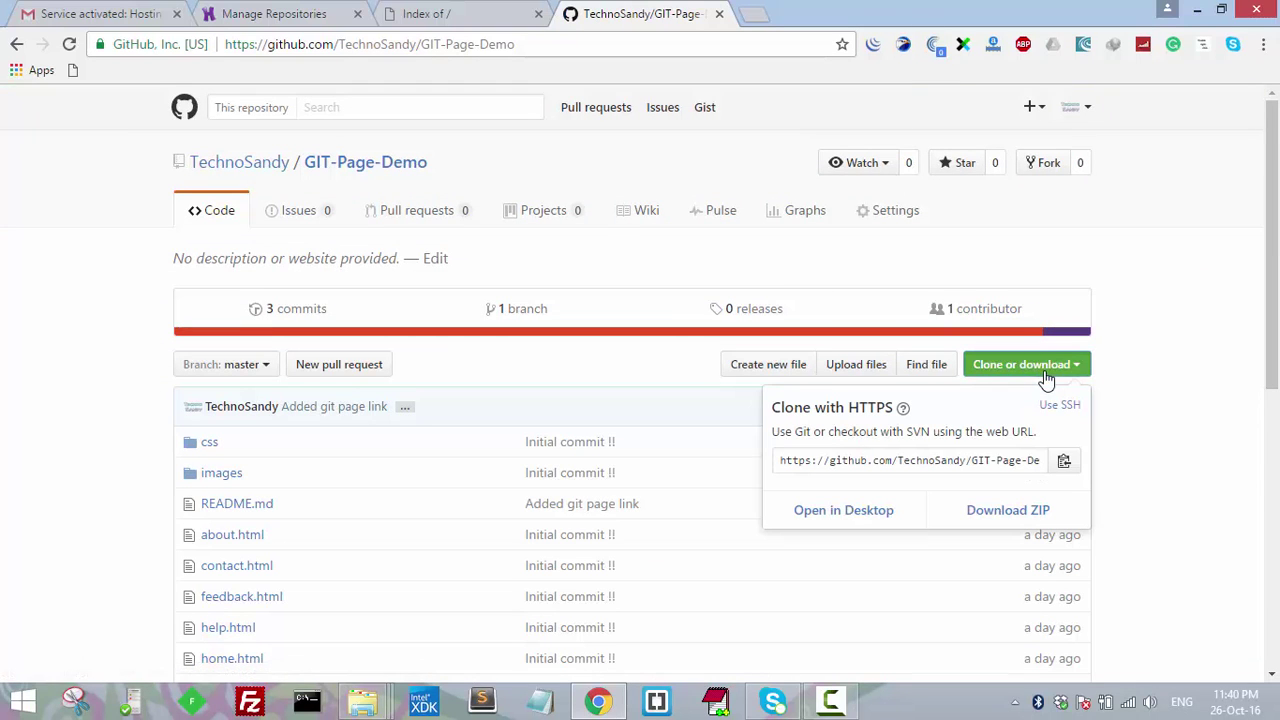
click(1064, 463)
click(1064, 463)
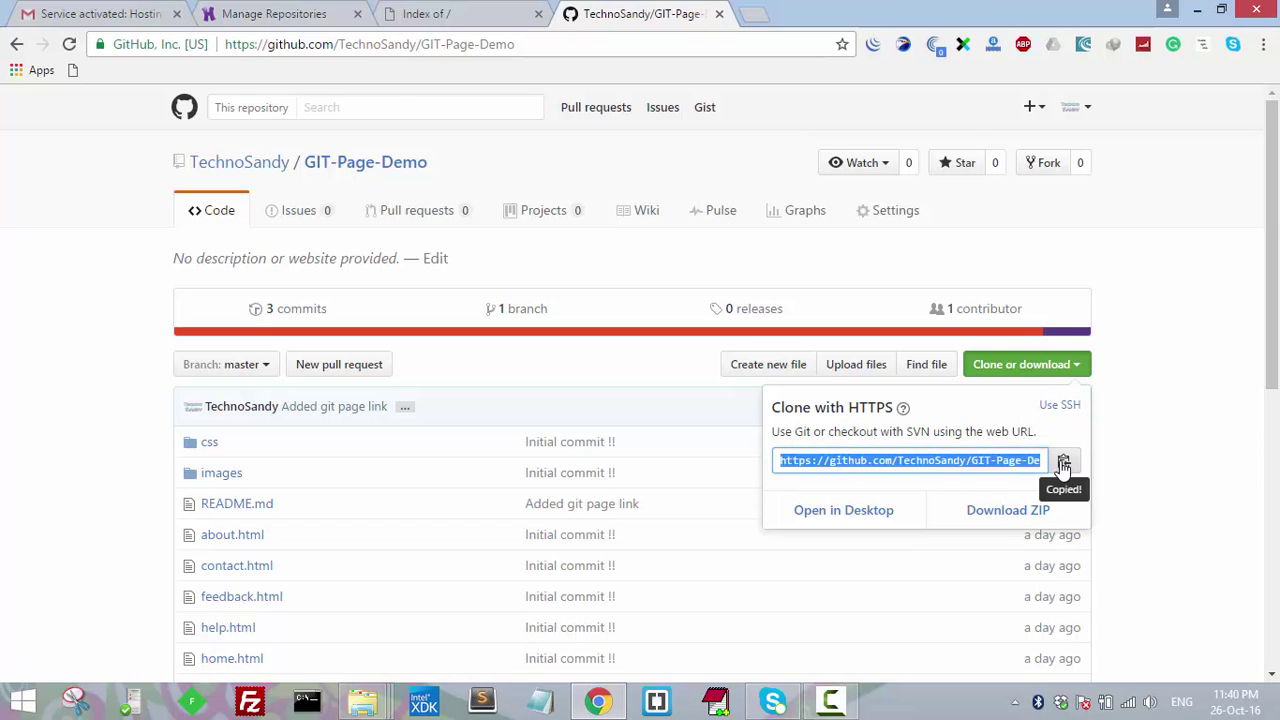
Paste the GIT-Page-Demo clone URL into Hostinger's Repository Address field
click(240, 13)
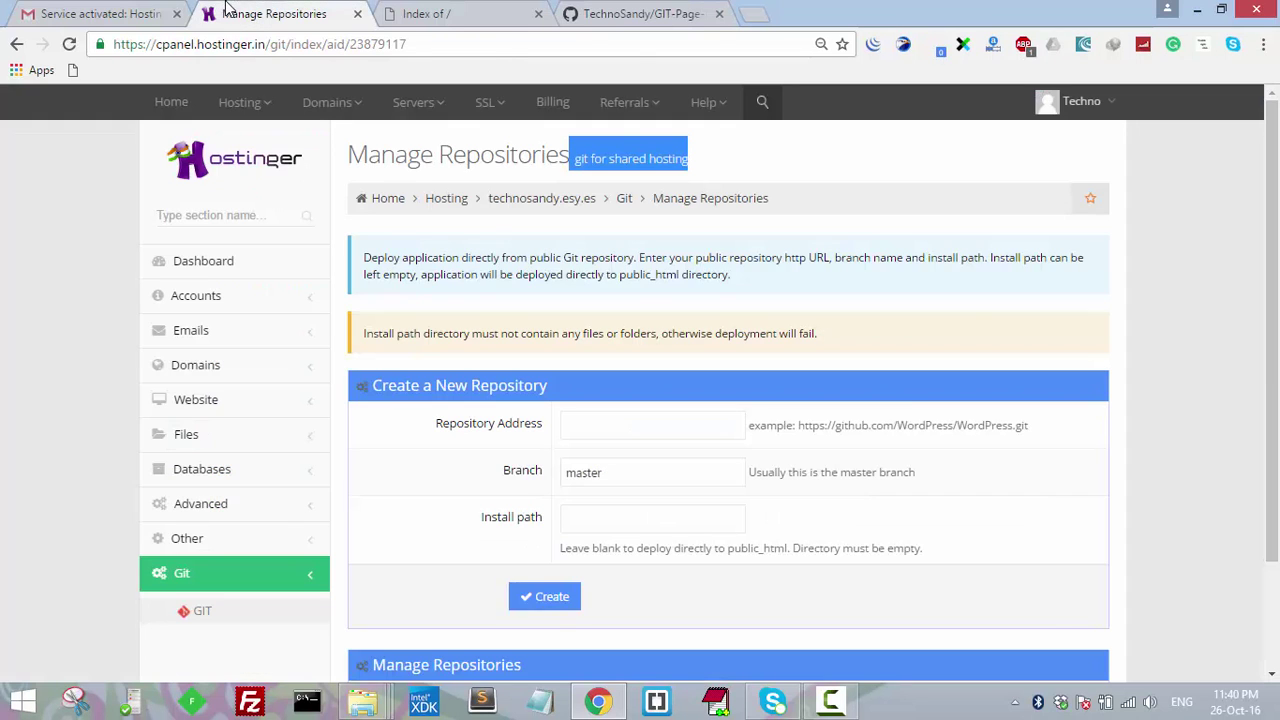
click(617, 13)
click(1064, 461)
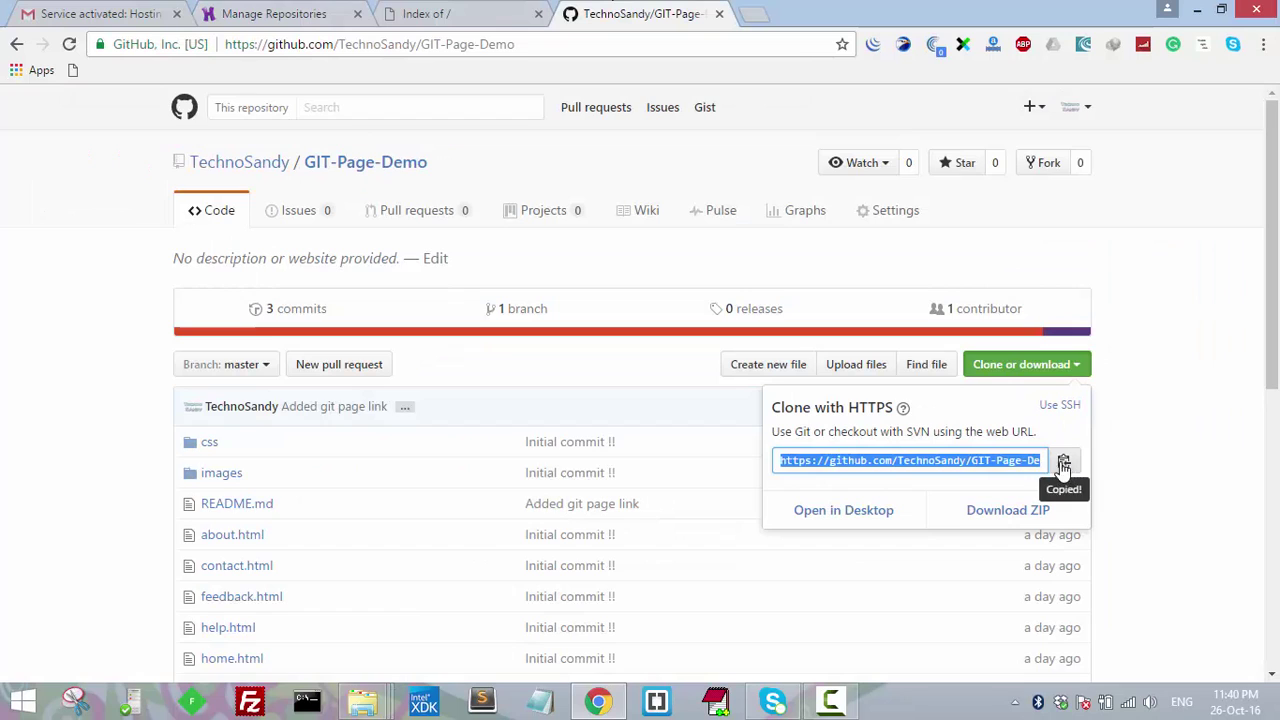
click(270, 14)
click(589, 423)
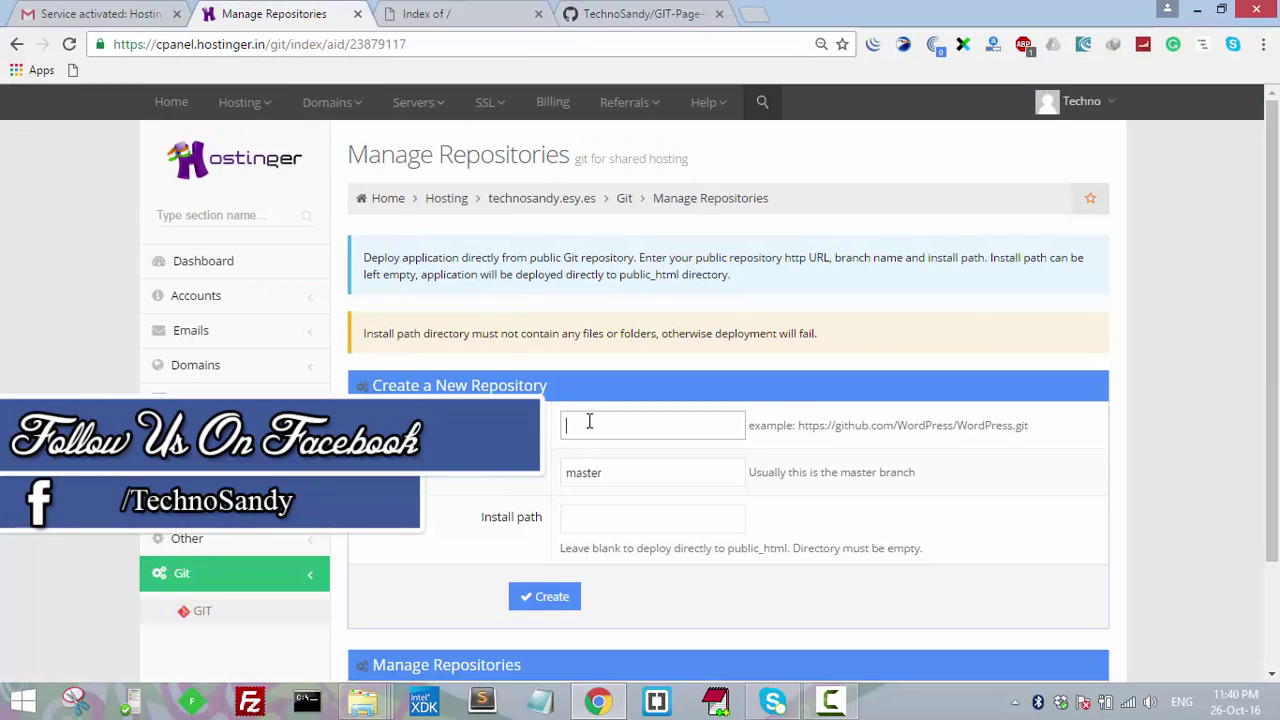
key(ctrl+v)
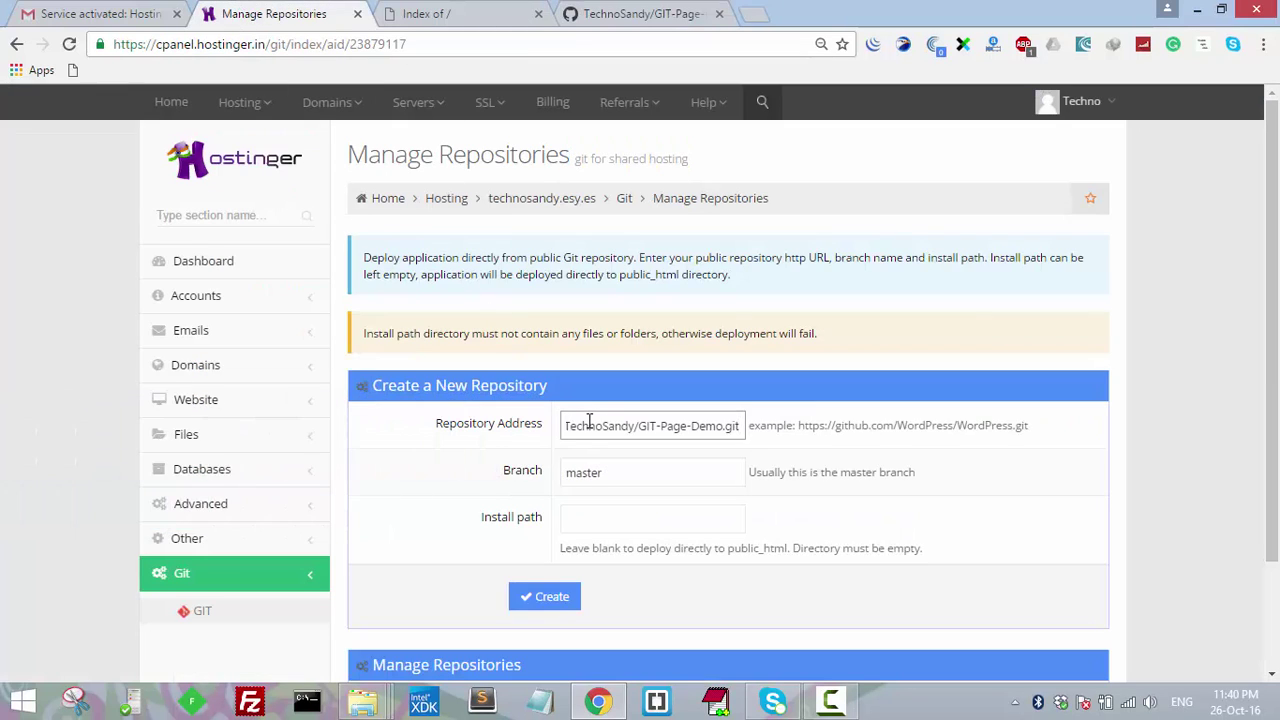
Leave Install path blank for public_html and verify the pasted URL against GitHub
click(591, 517)
drag(729, 552, 791, 550)
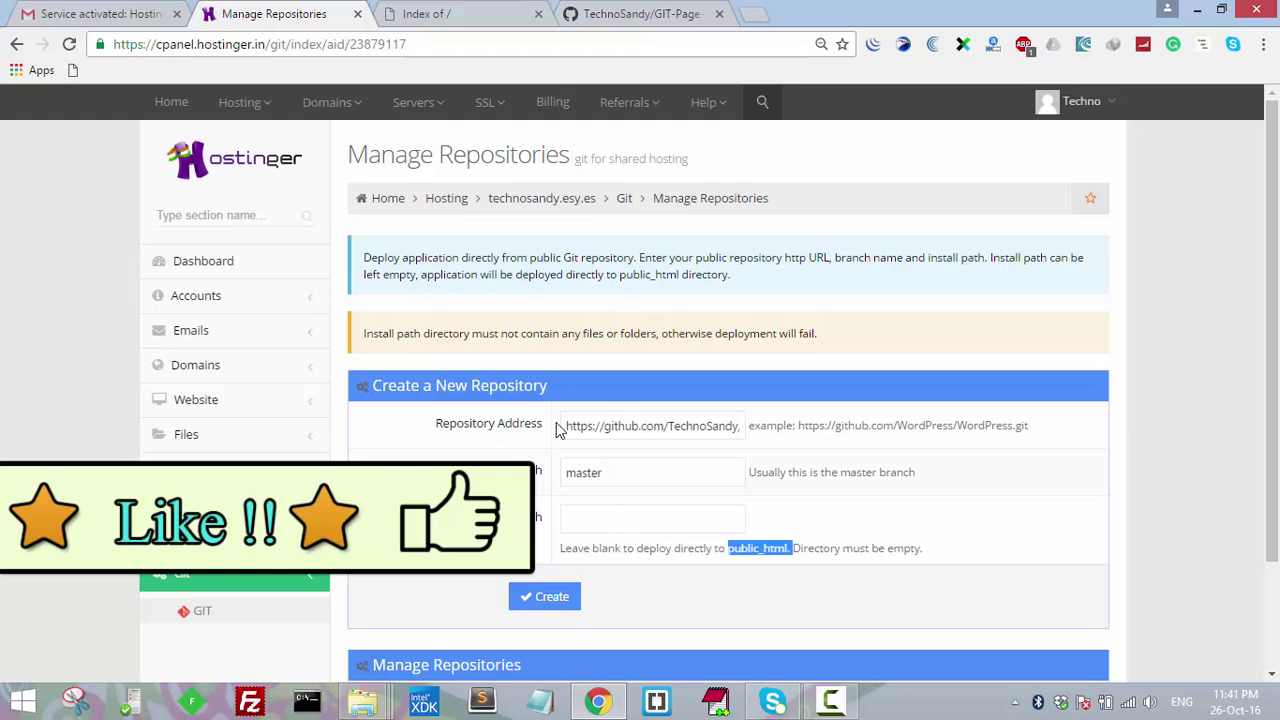
drag(575, 426, 746, 425)
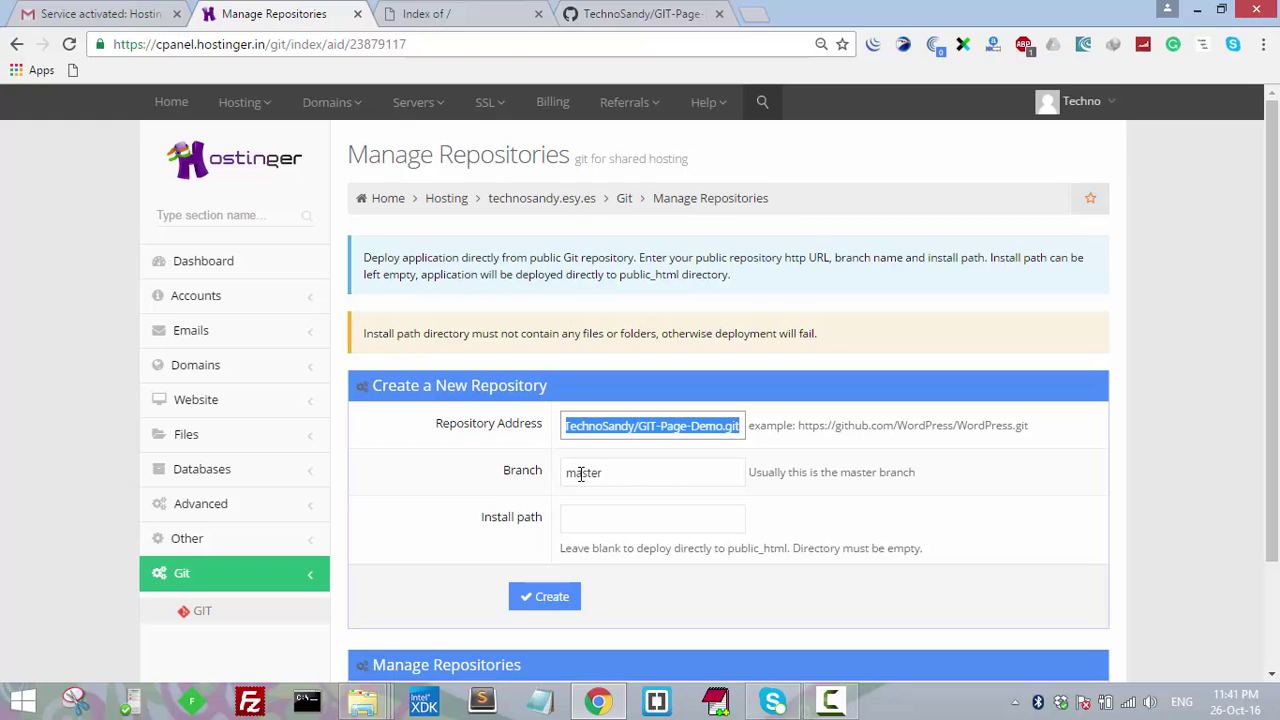
click(640, 12)
click(1171, 429)
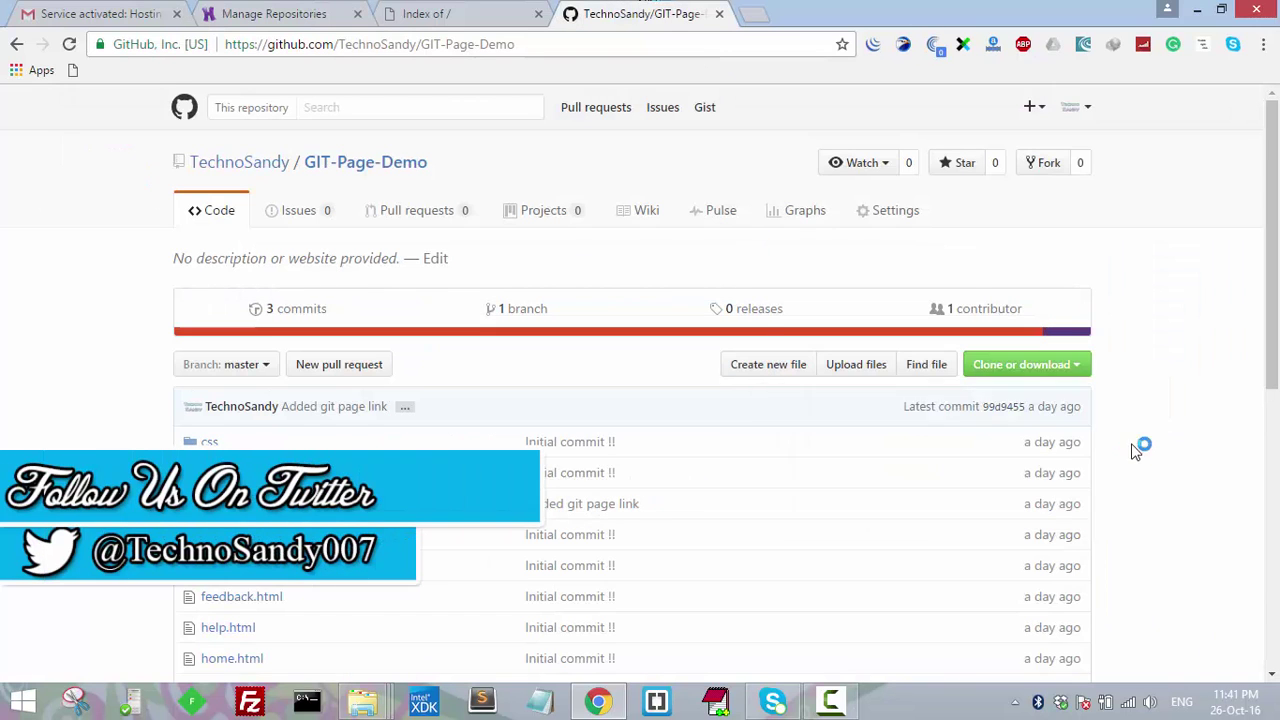
scroll(1275, 362, down, 2)
scroll(1275, 362, down, 2)
click(250, 13)
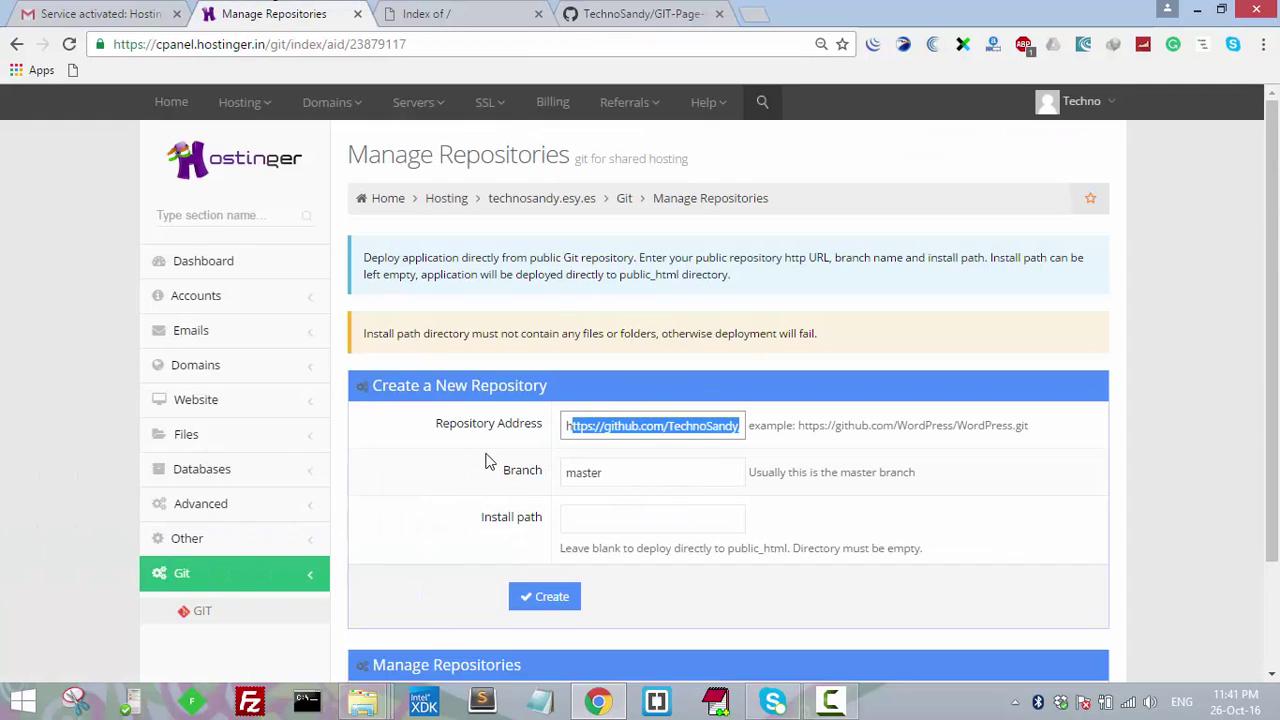
scroll(551, 465, down, 2)
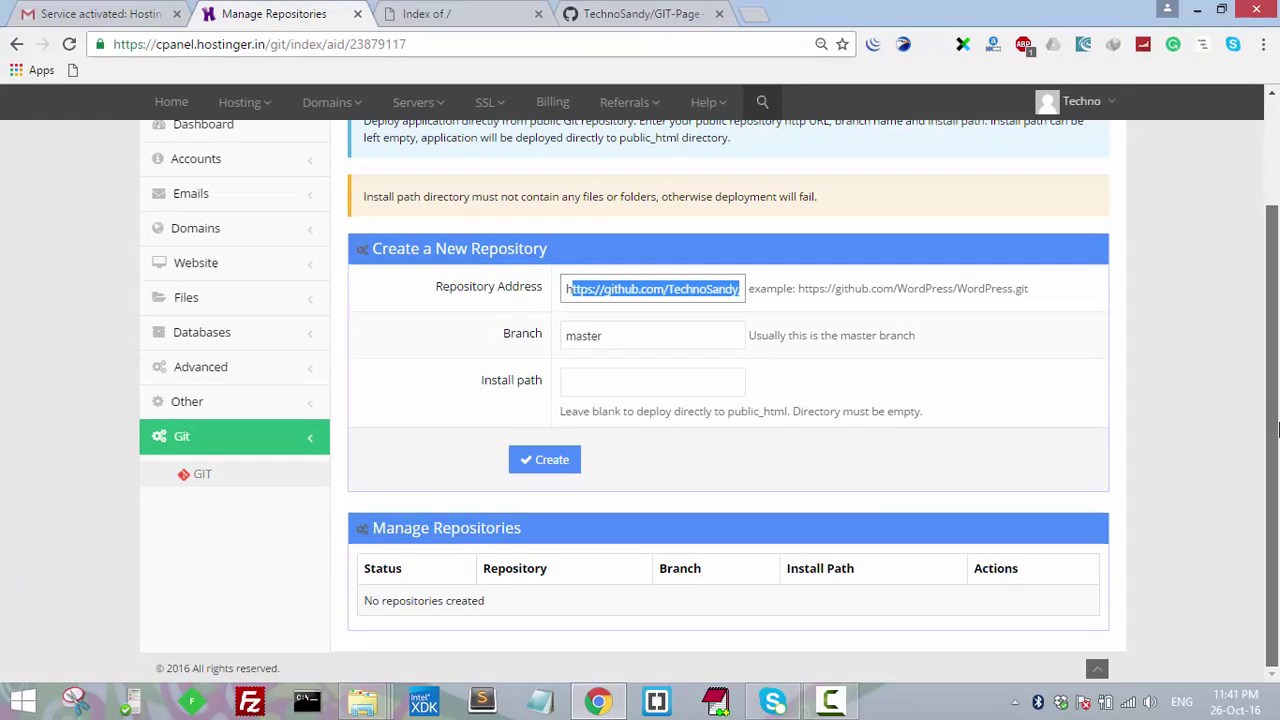
Create the GIT-Page-Demo repository on master and expand its row to reveal Deploy options
click(549, 462)
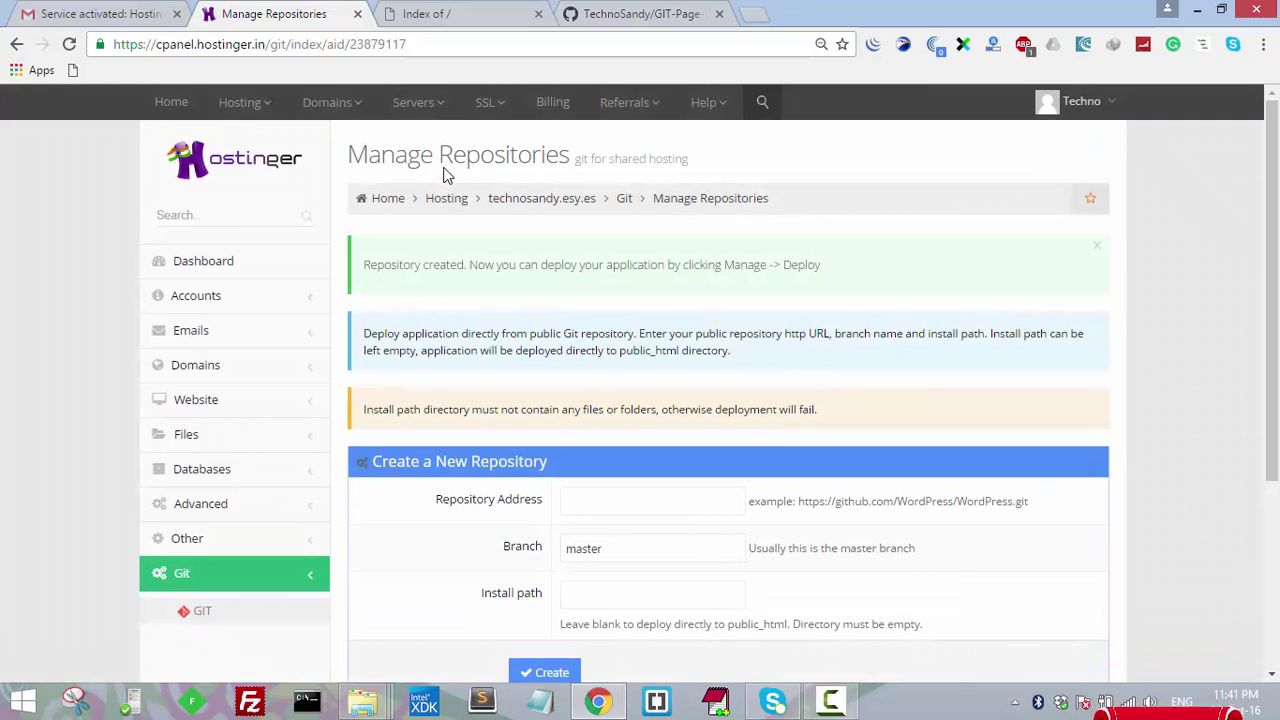
scroll(799, 268, down, 3)
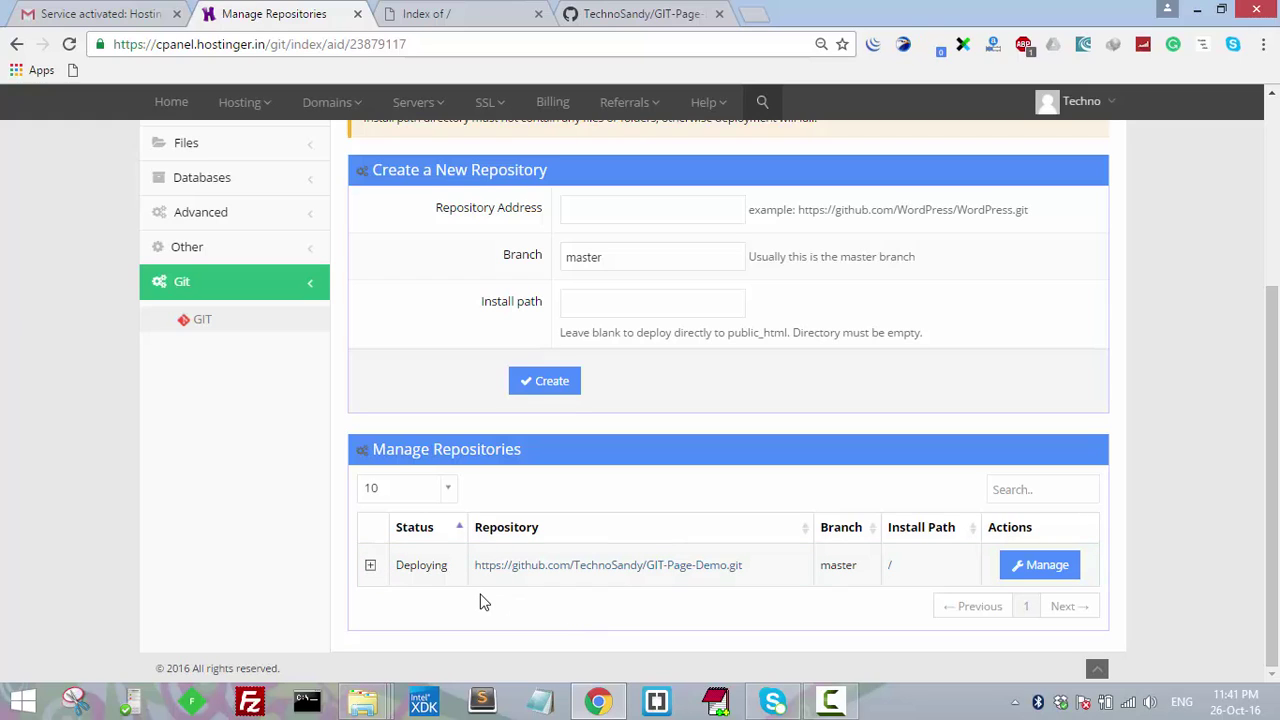
click(370, 568)
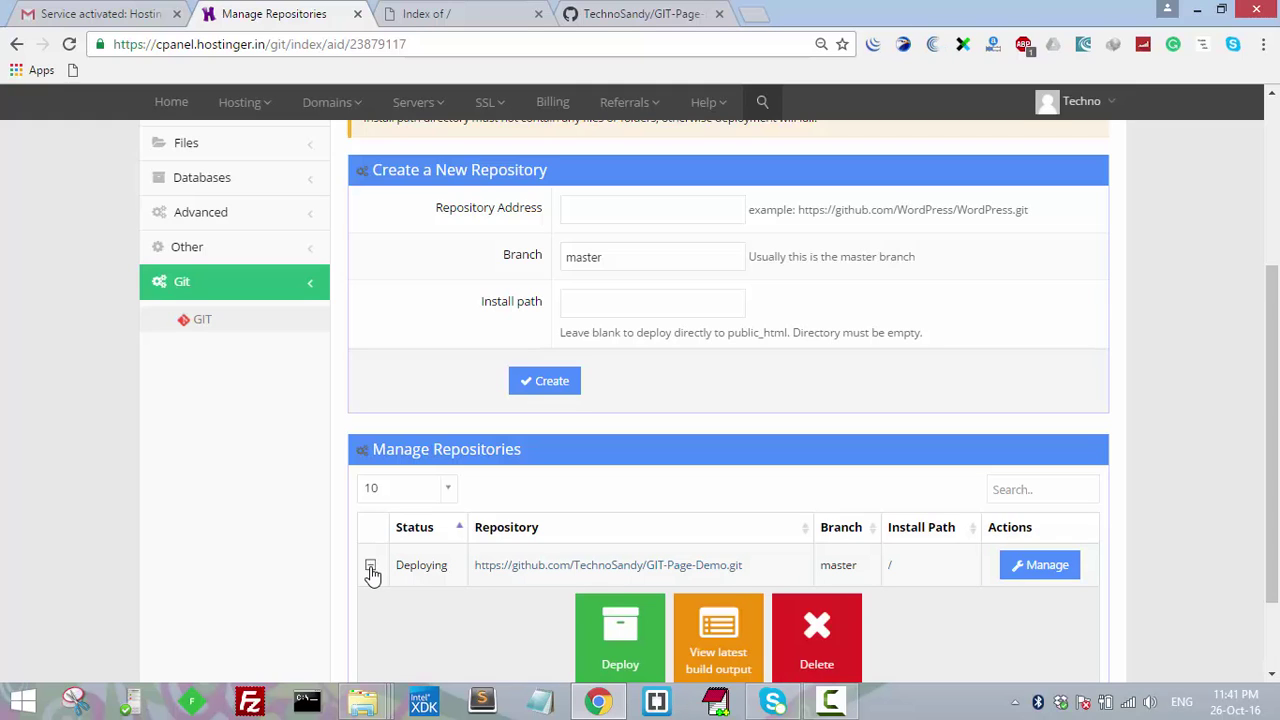
scroll(557, 563, down, 2)
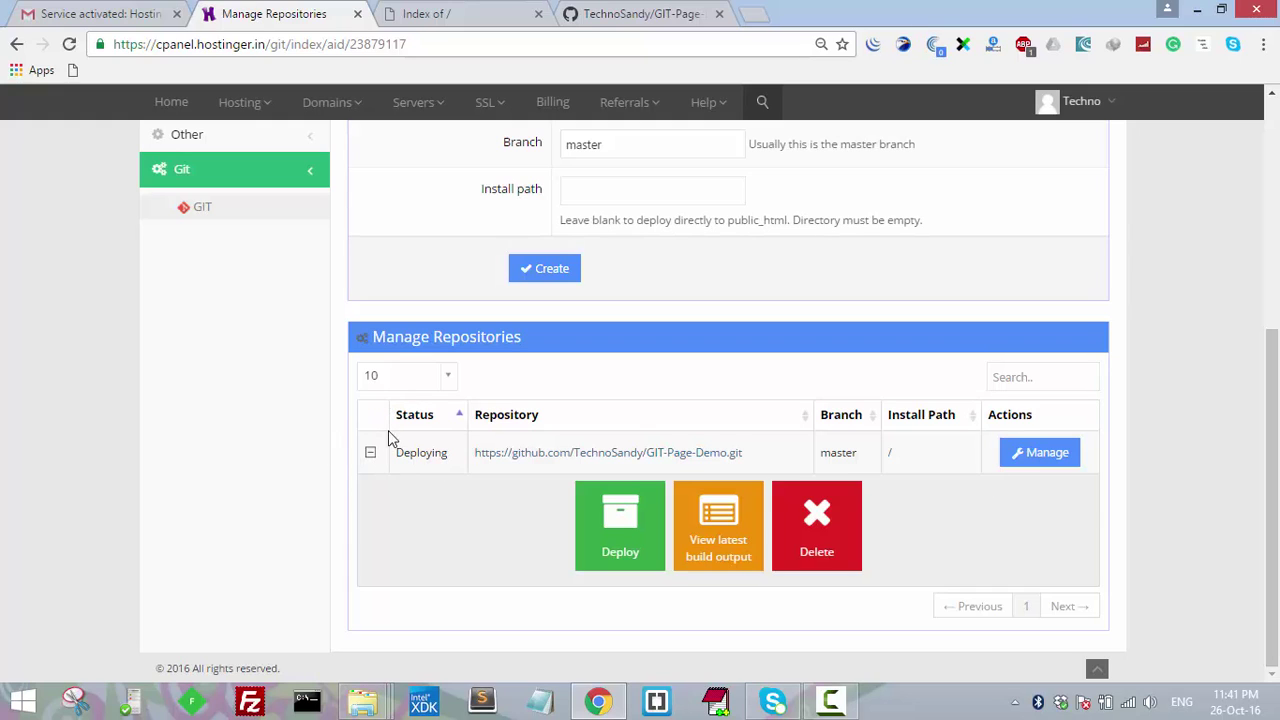
Reload technosandy.esy.es so it shows the deployed Techno Sandy website
click(486, 12)
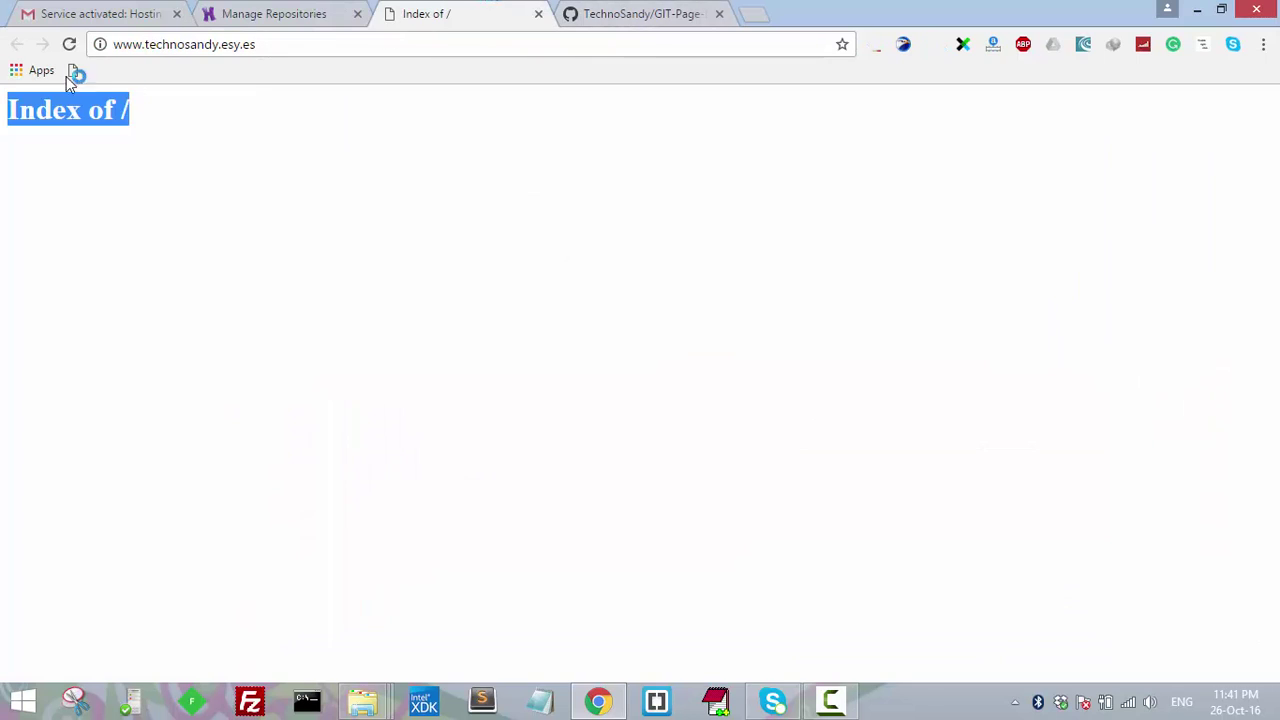
click(70, 44)
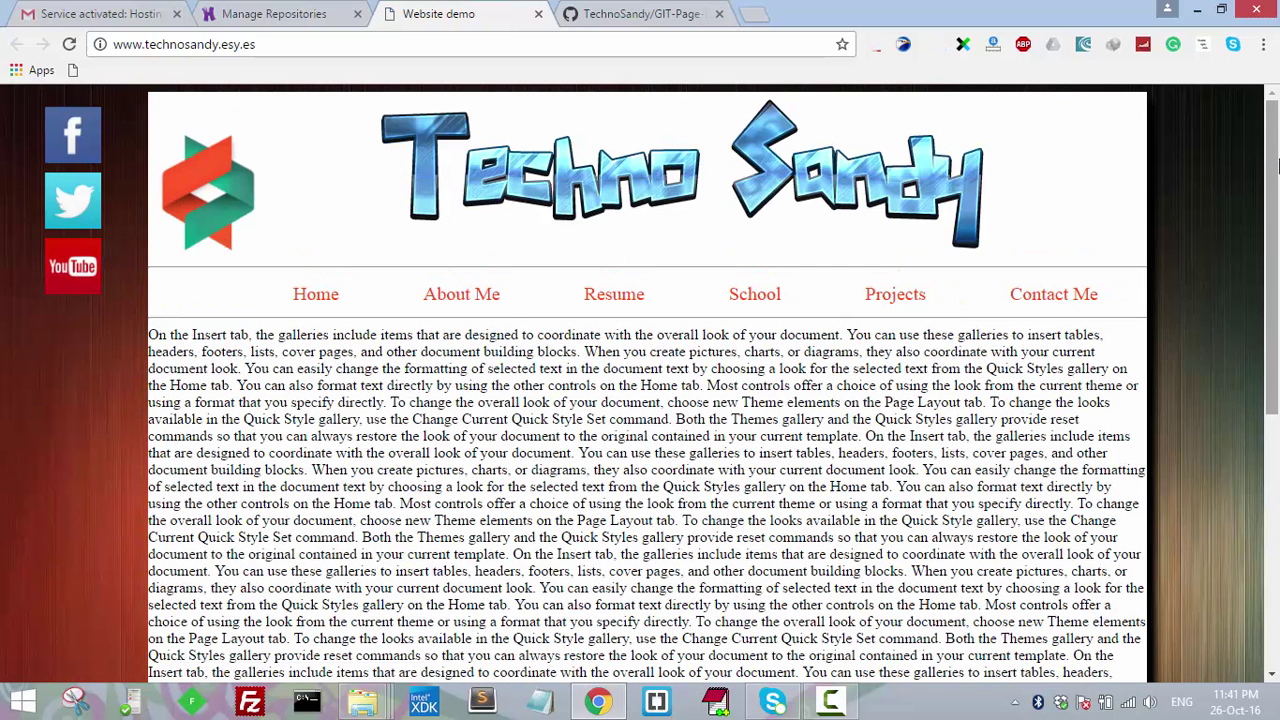
mouse_move(1268, 175)
mouse_down()
mouse_move(1262, 428)
mouse_move(1266, 175)
mouse_up()
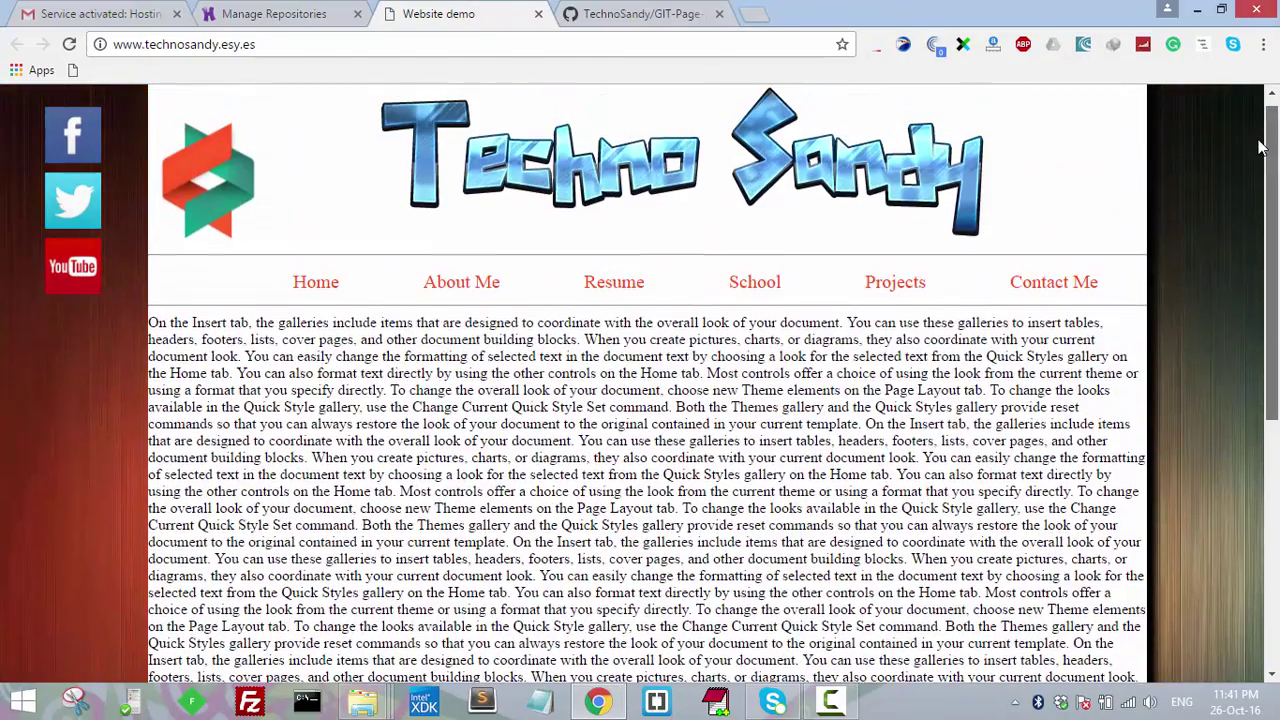
click(272, 44)
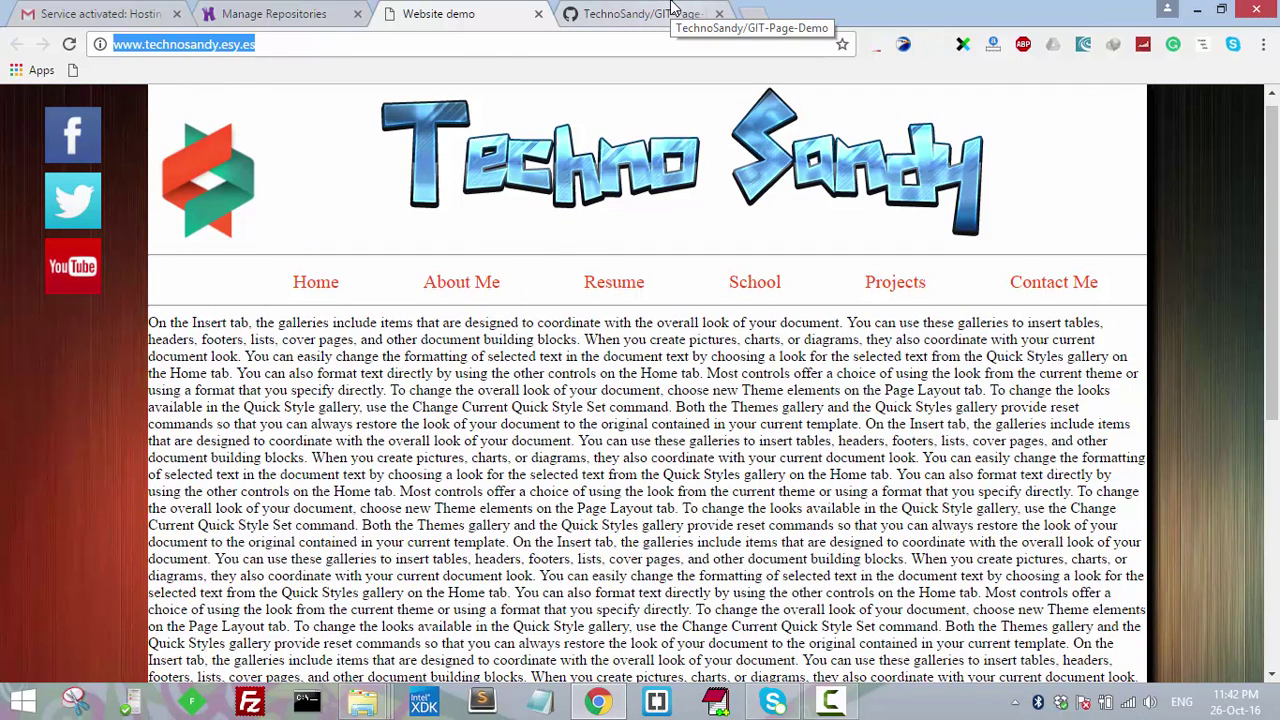
Compare the GitHub repository page with the live TechnoSandy site by scrolling through it
click(672, 10)
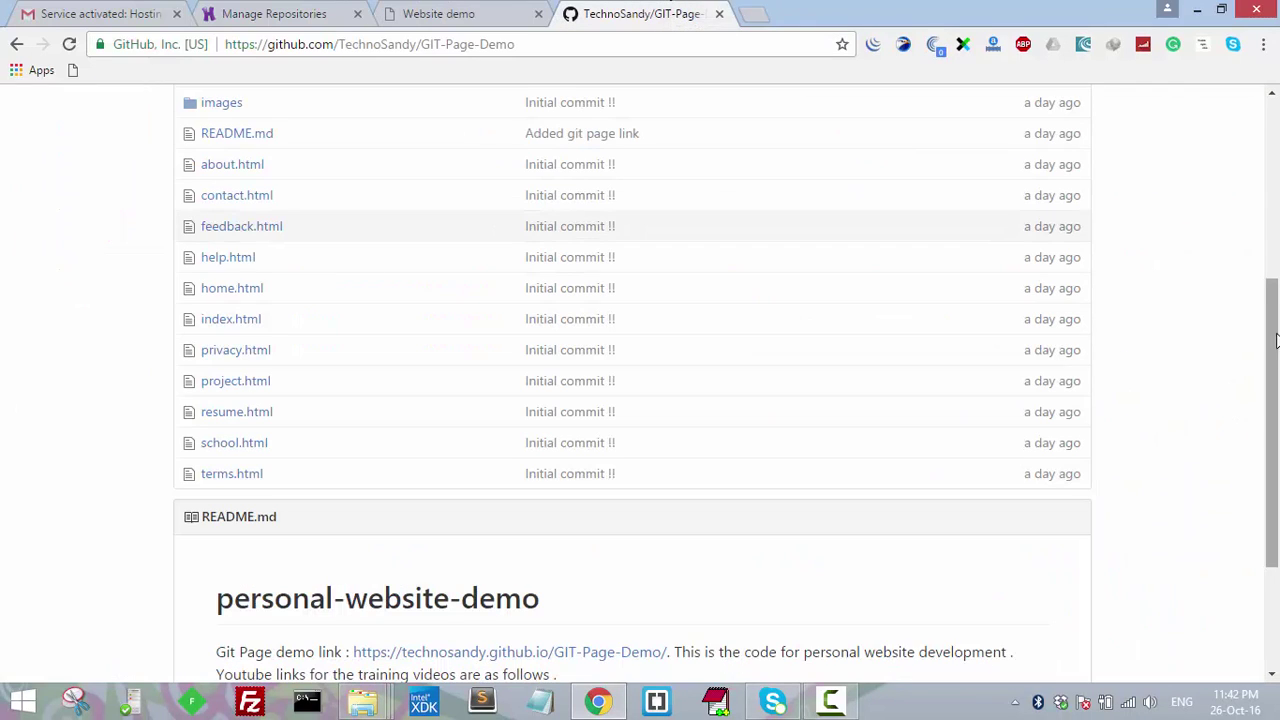
scroll(1276, 336, up, 4)
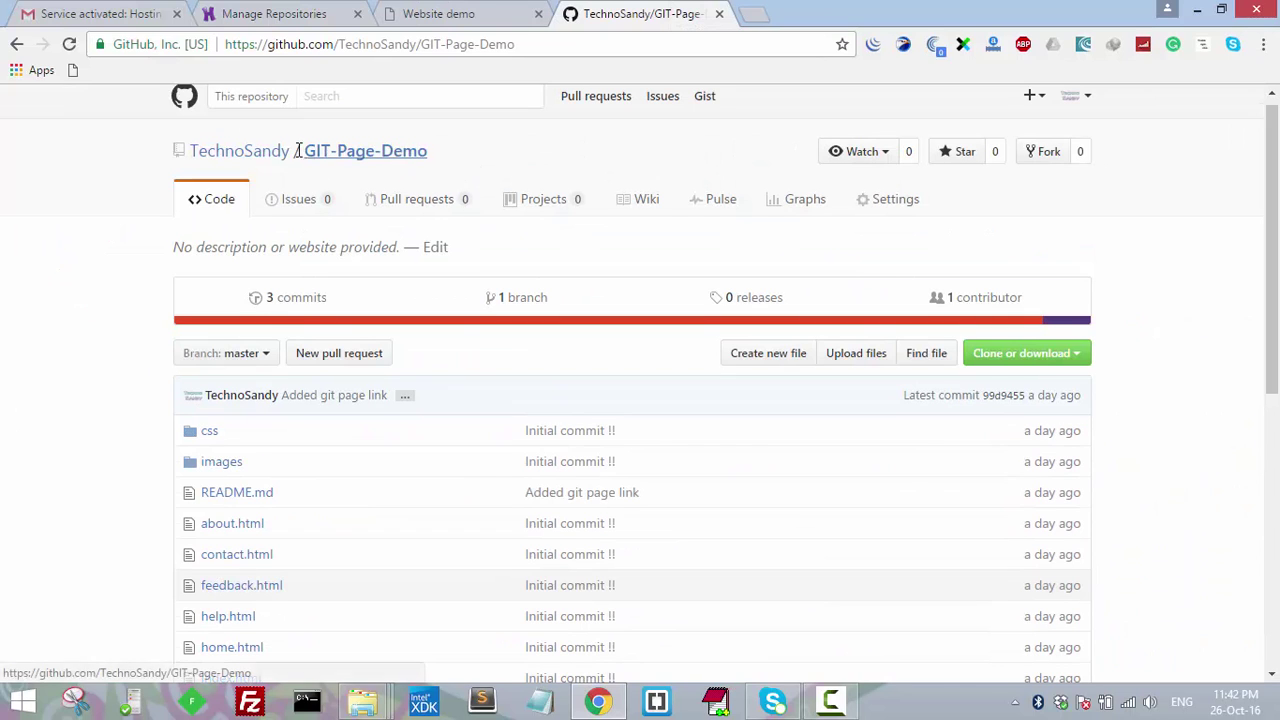
click(432, 12)
click(135, 43)
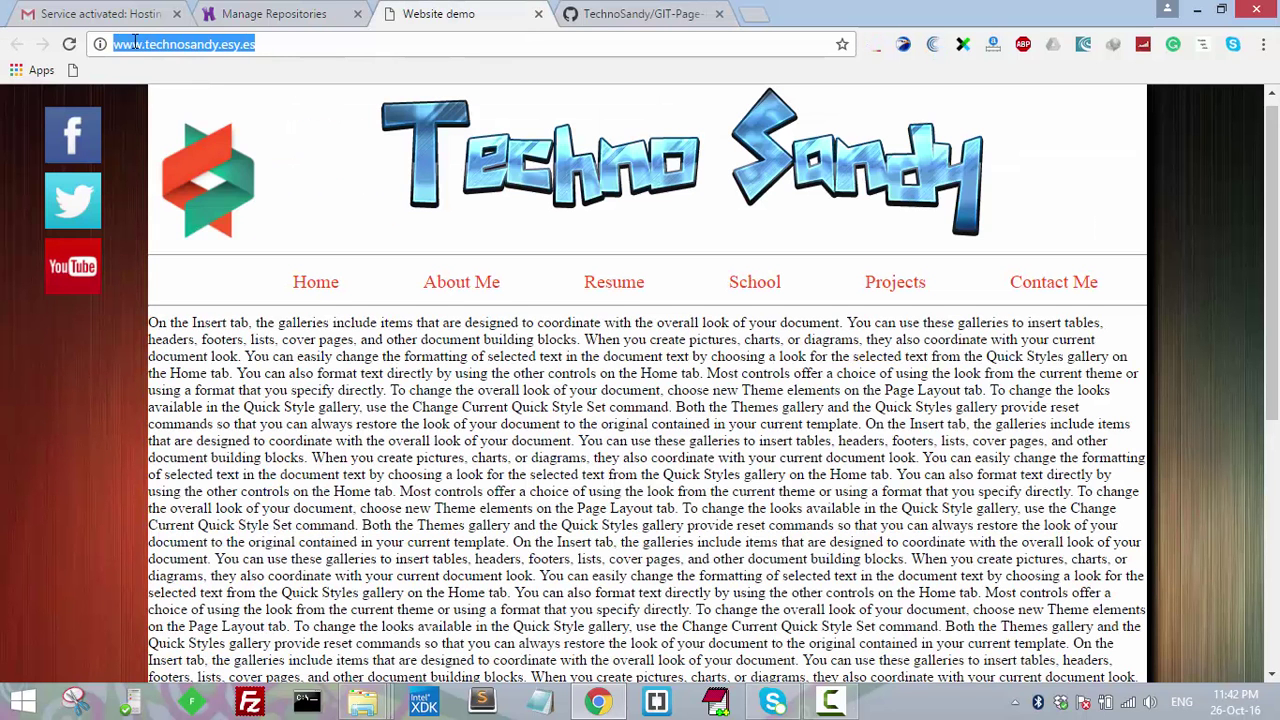
click(1266, 403)
scroll(1266, 403, down, 5)
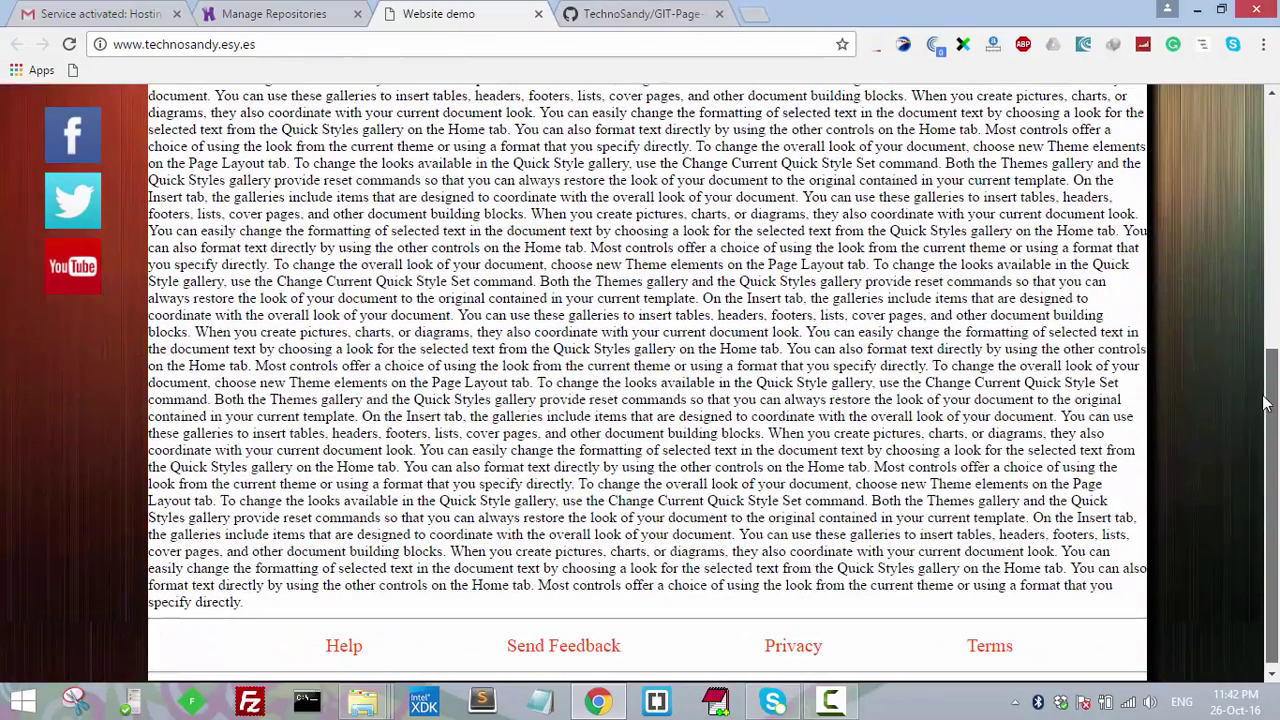
scroll(1266, 403, up, 6)
scroll(1180, 376, down, 6)
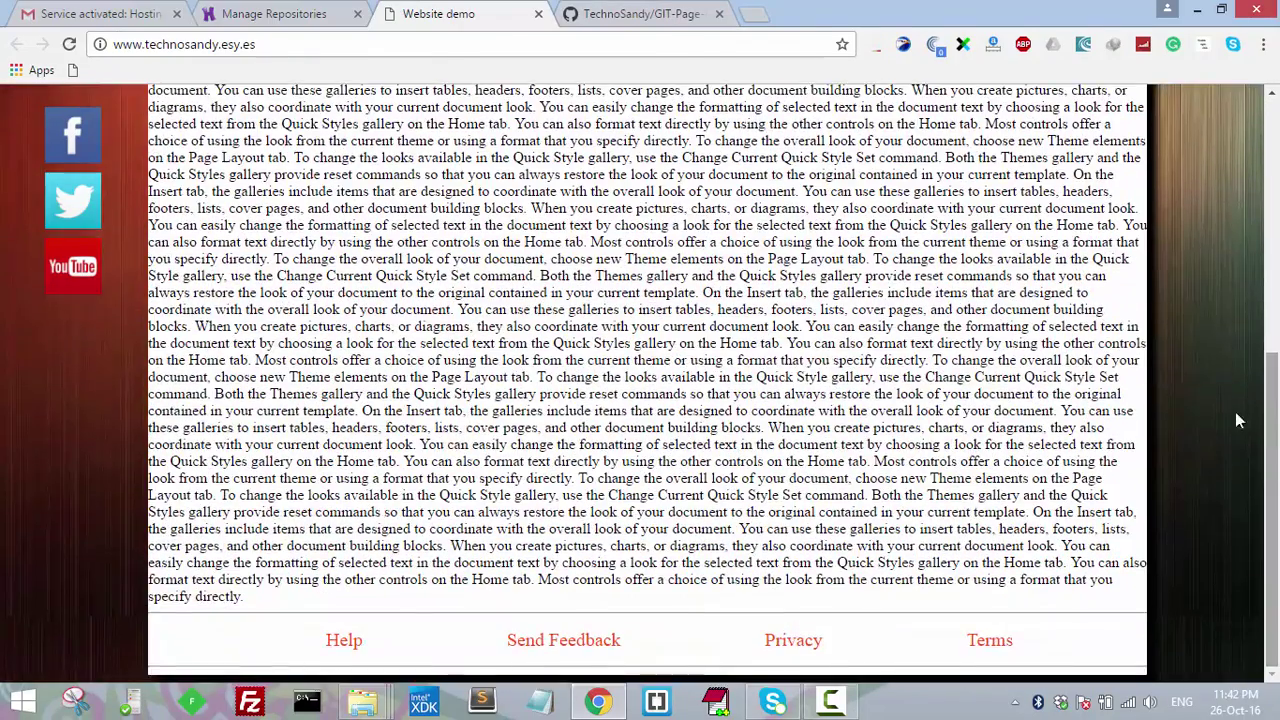
Open the GitHub Pages copy of the site from the README to compare
click(630, 13)
scroll(577, 450, down, 6)
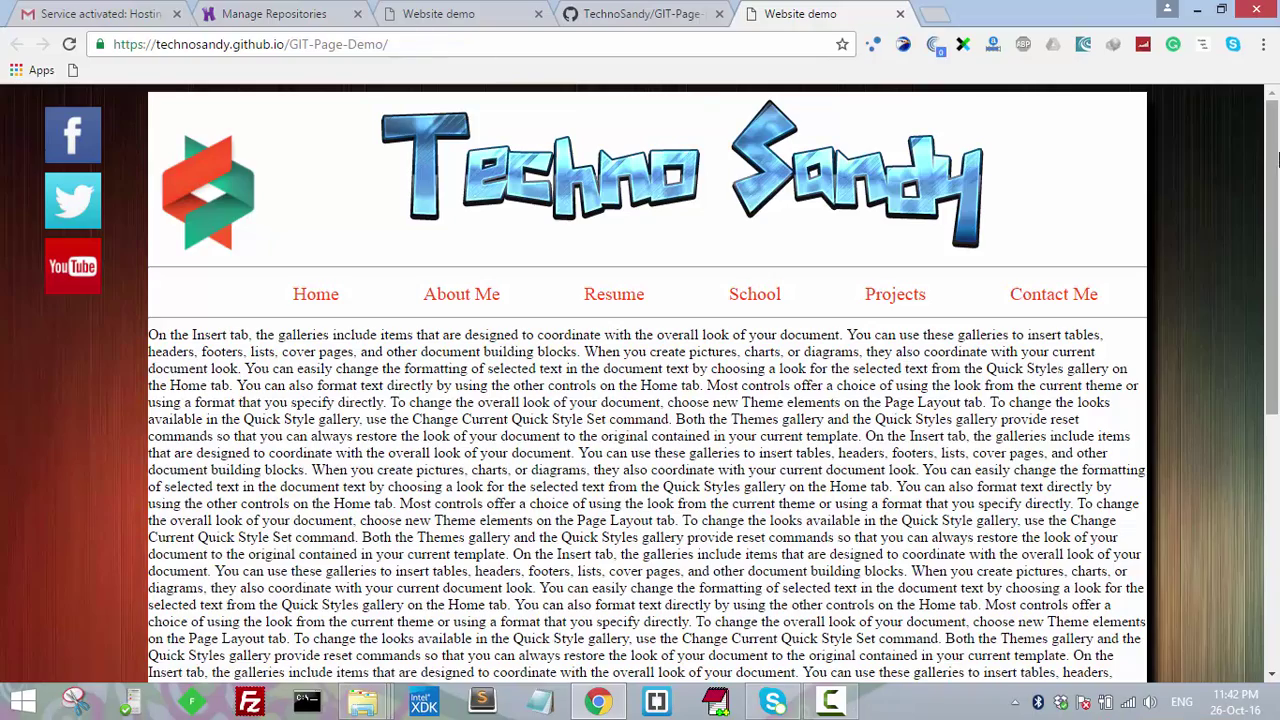
key(End)
click(300, 14)
click(436, 14)
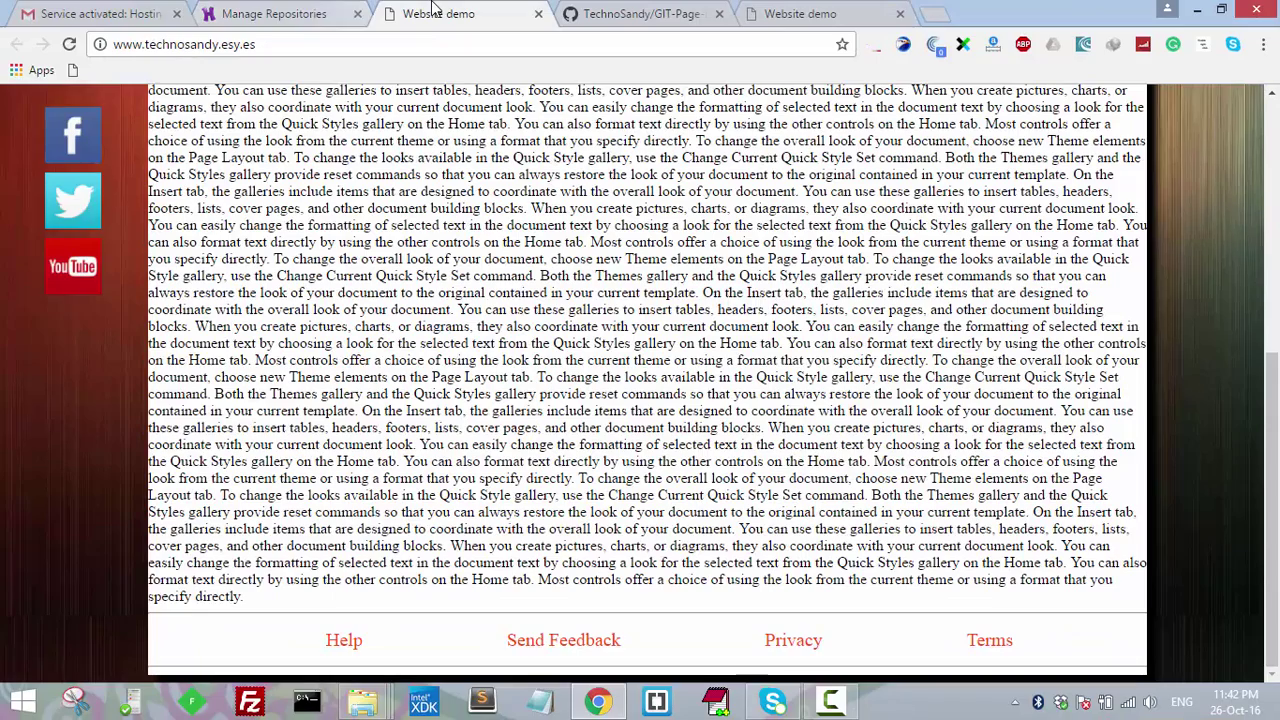
drag(1274, 394, 1276, 150)
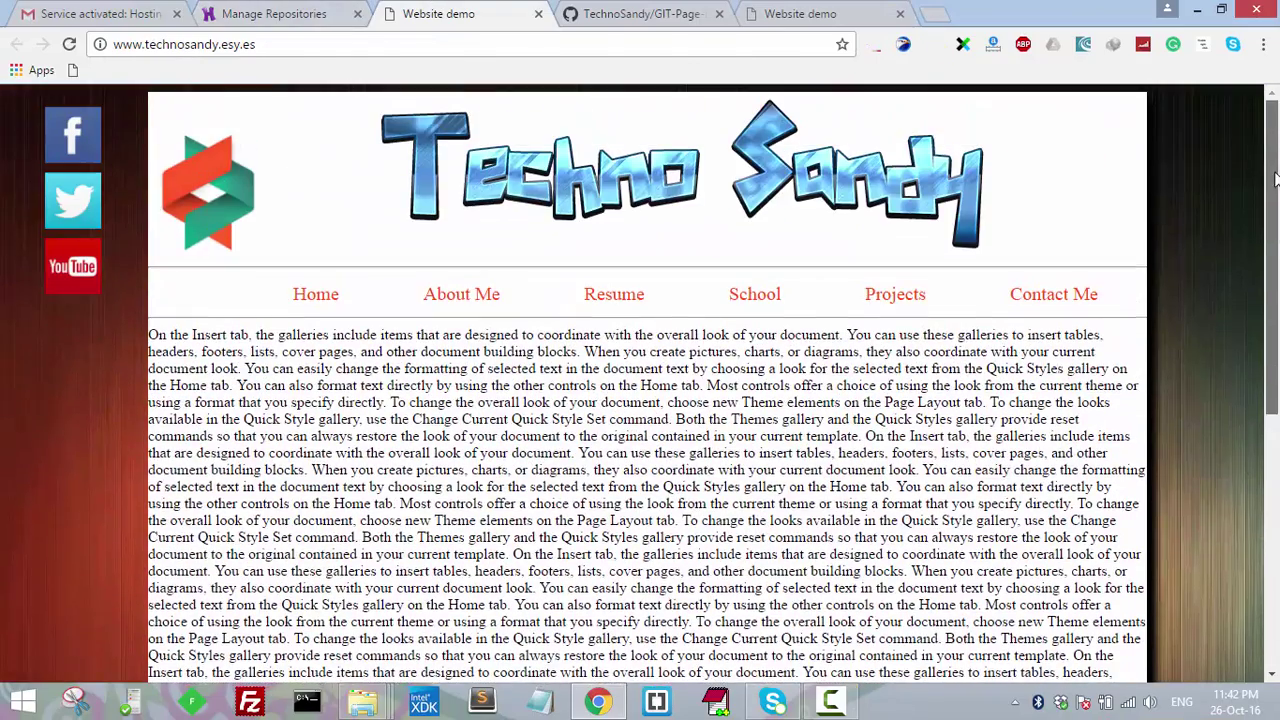
click(810, 12)
Close the GitHub Pages and repository tabs, returning to Hostinger's Repository created confirmation
click(900, 14)
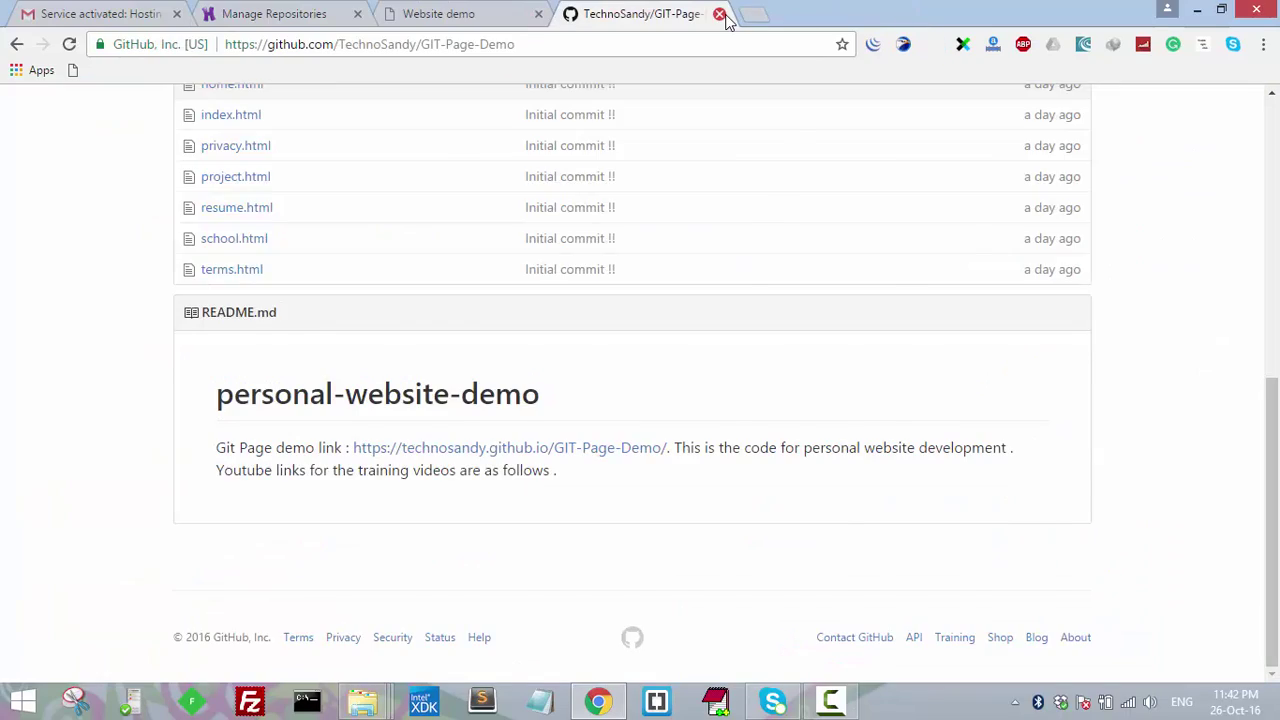
click(719, 14)
click(275, 14)
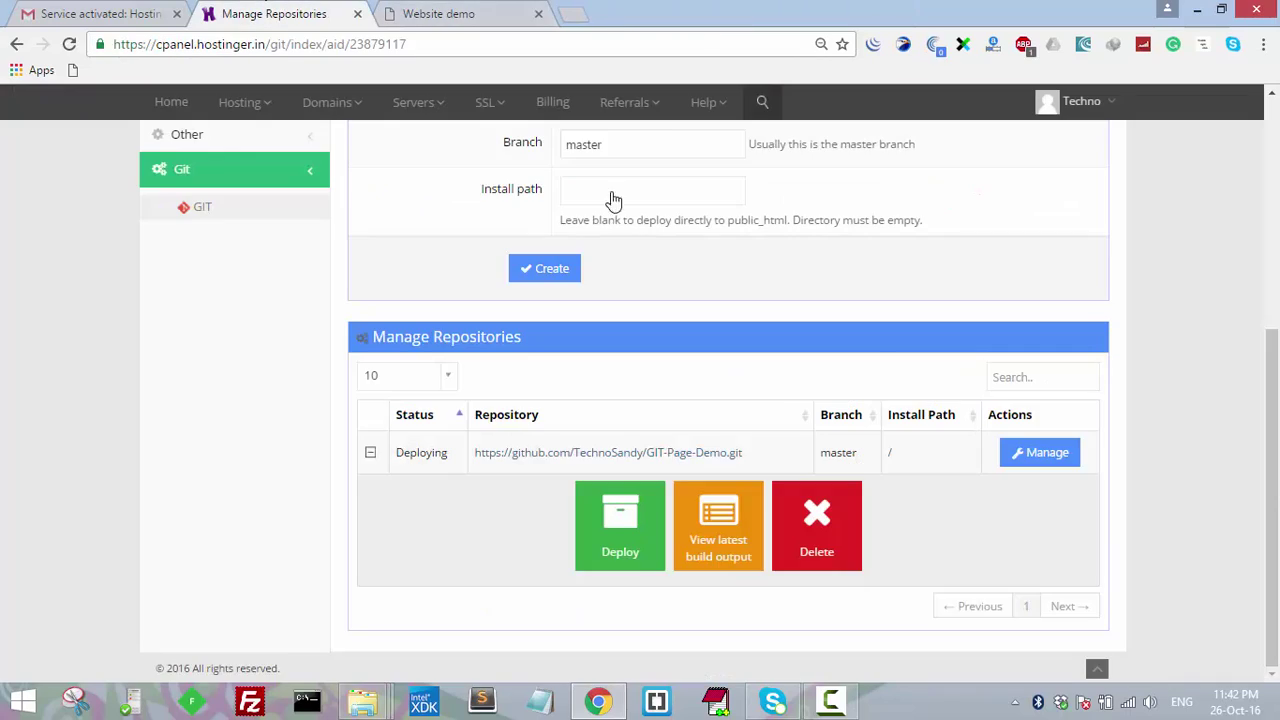
drag(1274, 500, 1277, 272)
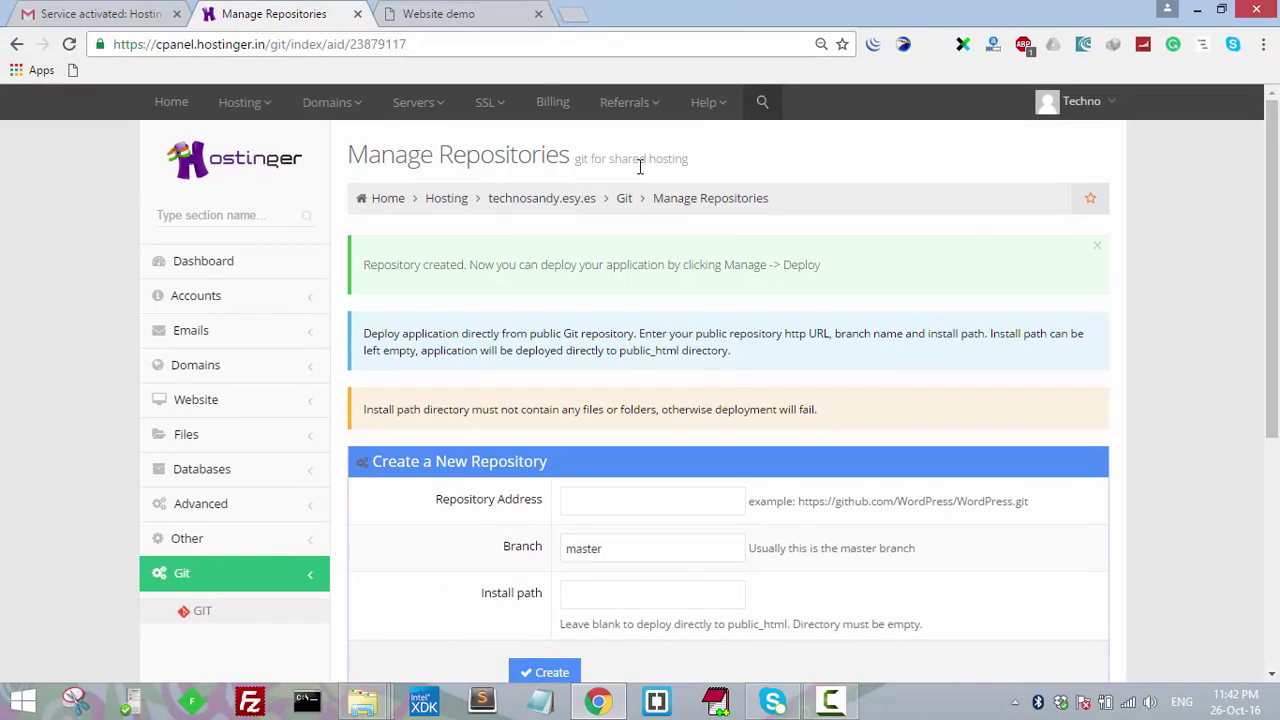